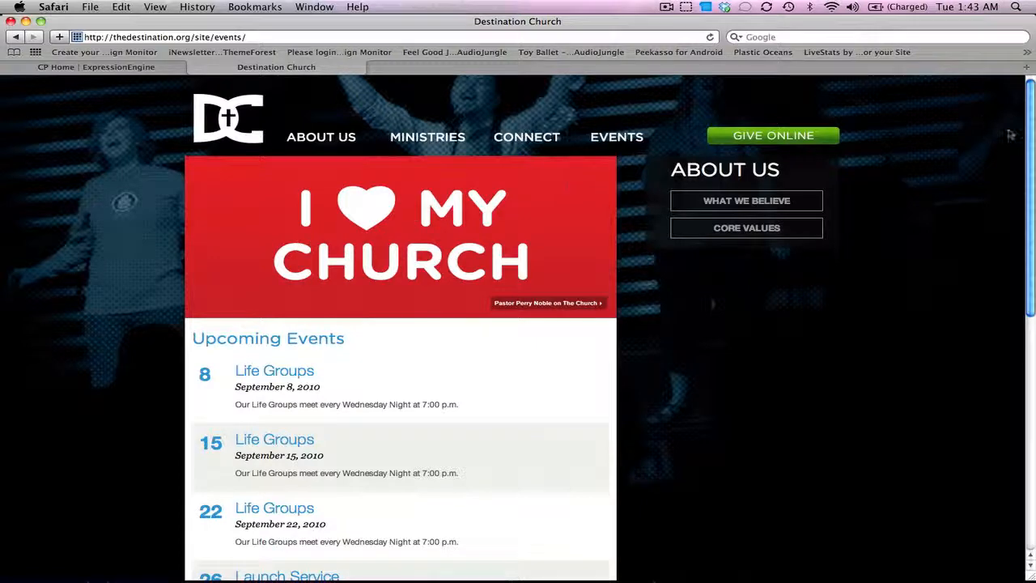
Review the list of upcoming events on the church website's events page.
left_click_drag(1033, 139, 1033, 236)
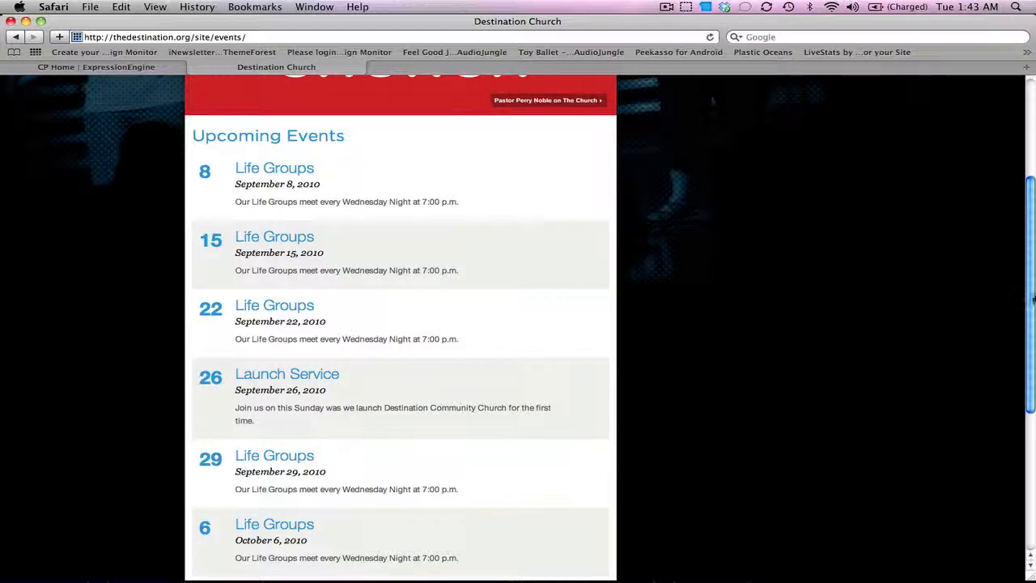
mouse_move(1033, 310)
left_mouse_down()
mouse_move(1032, 358)
mouse_move(1032, 304)
left_mouse_up()
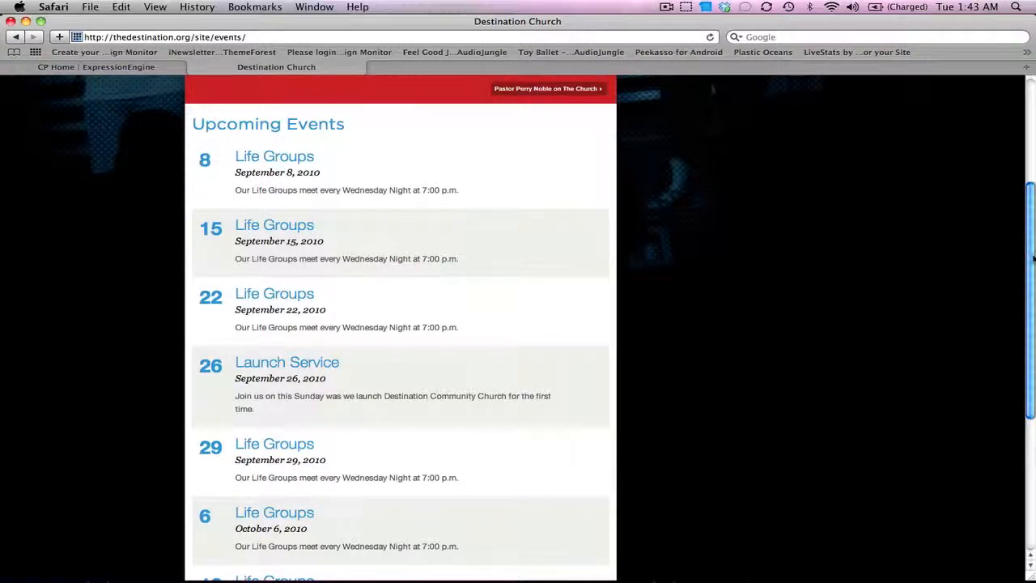
left_click_drag(1030, 259, 1031, 295)
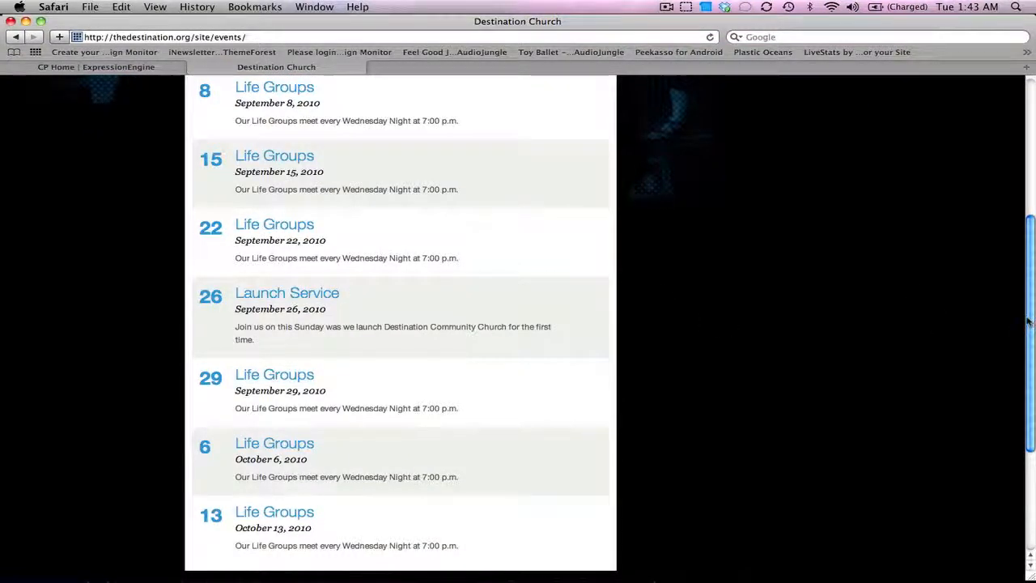
left_click_drag(1031, 323, 1030, 176)
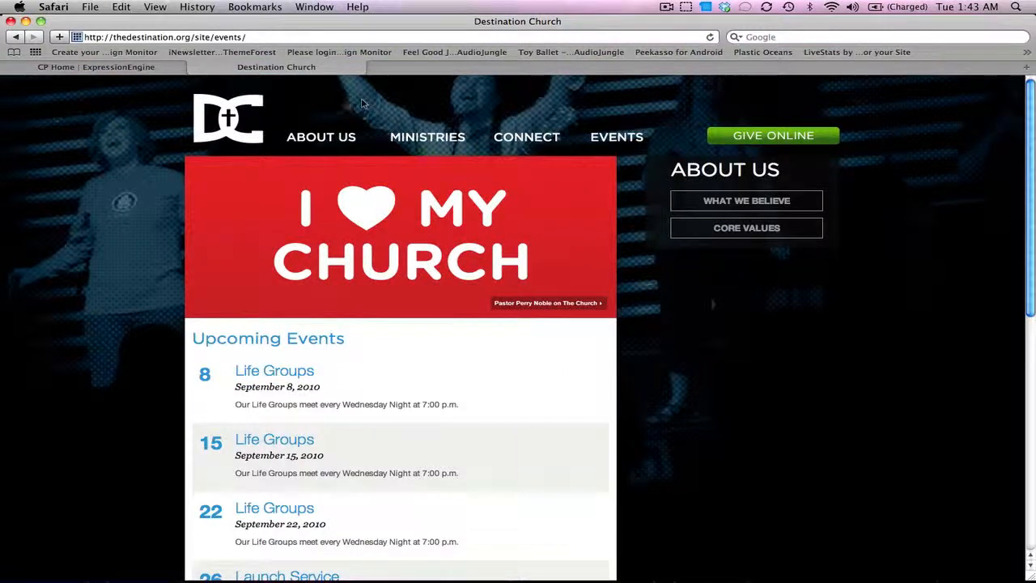
Switch to the ExpressionEngine control panel and start a new entry in the Calendar: Events weblog.
left_click(99, 68)
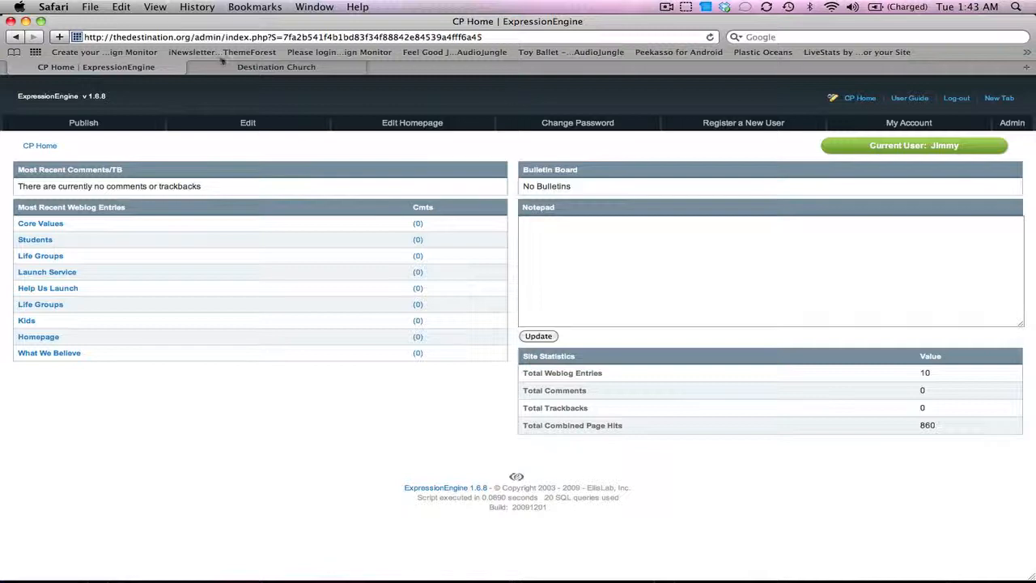
mouse_move(91, 124)
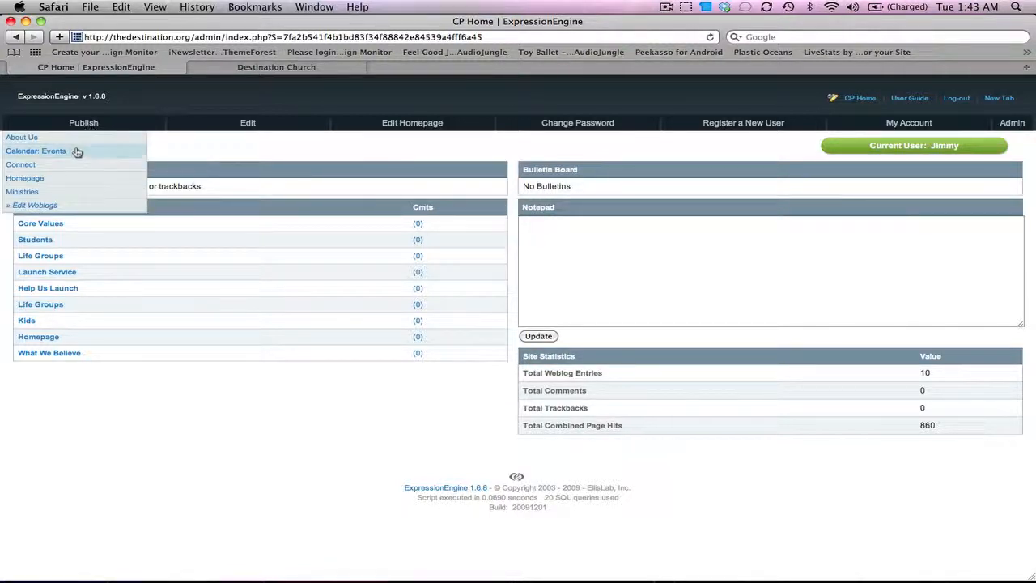
left_click(75, 153)
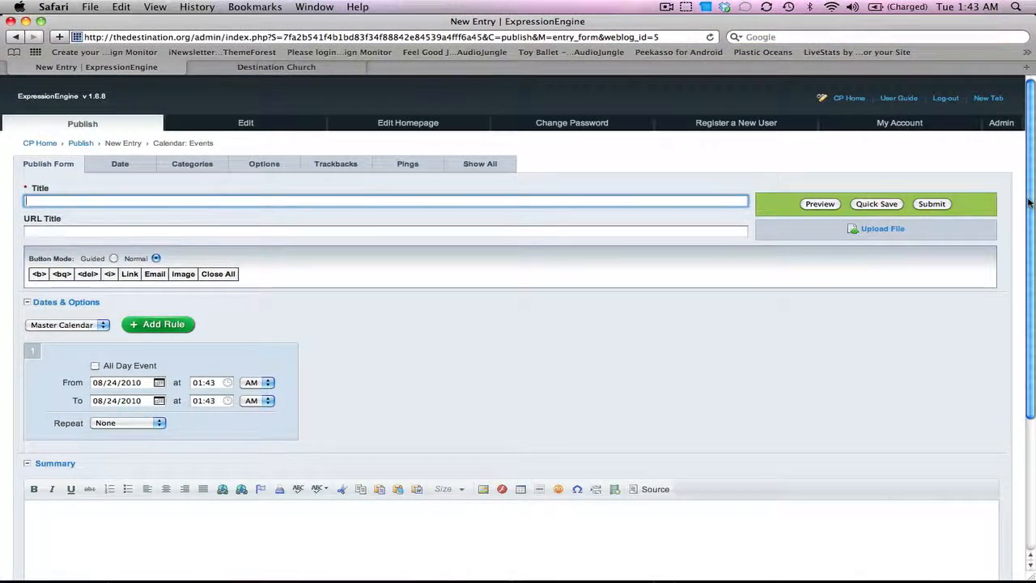
Check where an event title appears on the church website, and title the new entry Example Event.
left_click_drag(1028, 204, 1028, 220)
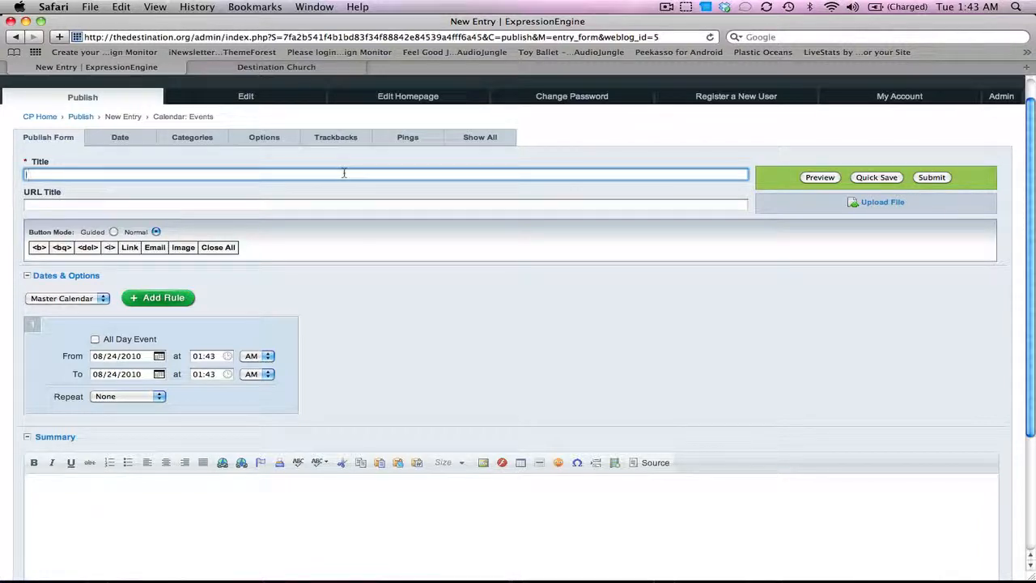
left_click(286, 68)
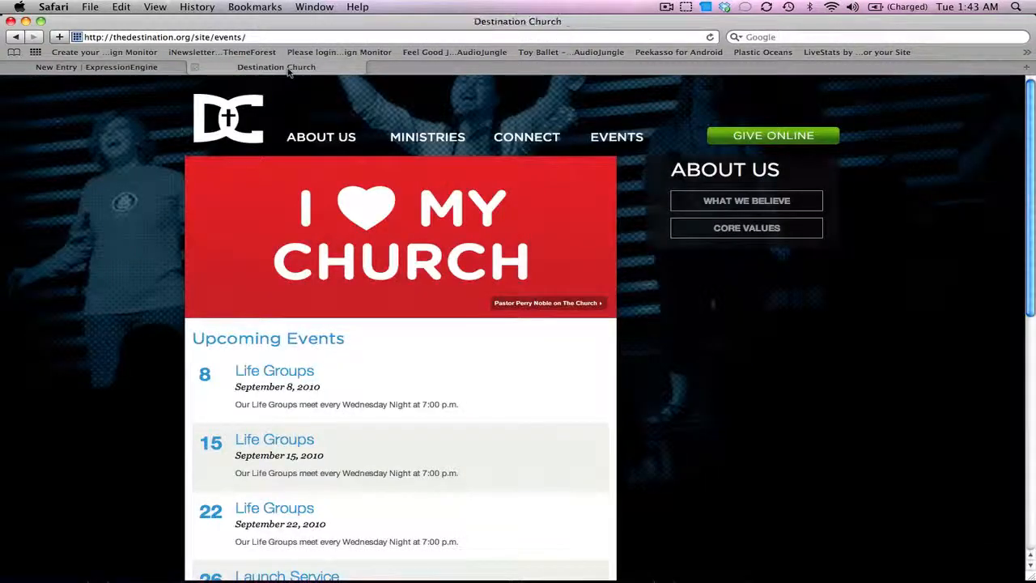
left_click_drag(321, 370, 234, 370)
left_click(122, 67)
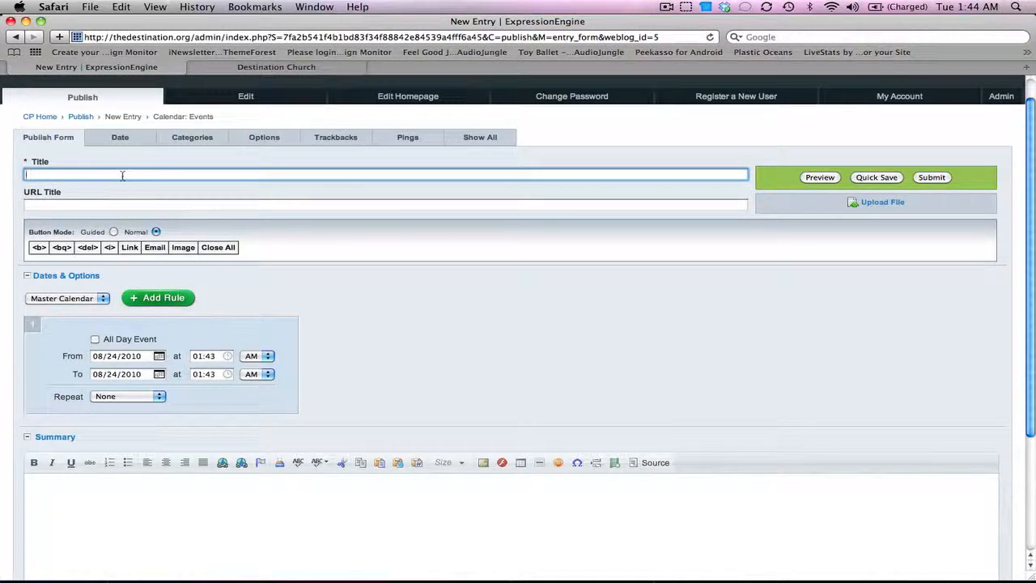
type("Example Event")
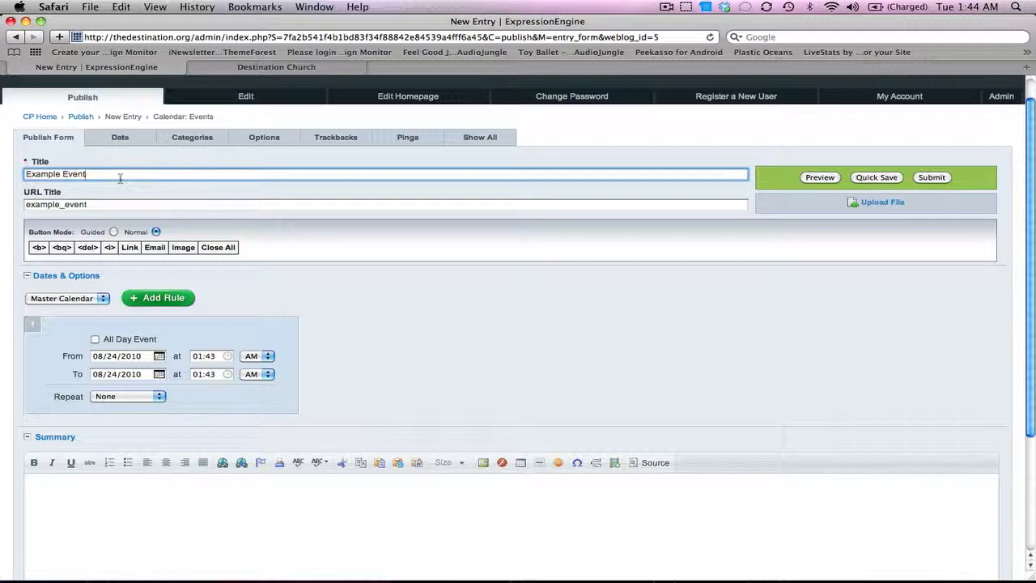
Keep the event in the Master Calendar and set its start date to 08/27/2010.
scroll(430, 179, "down", 2)
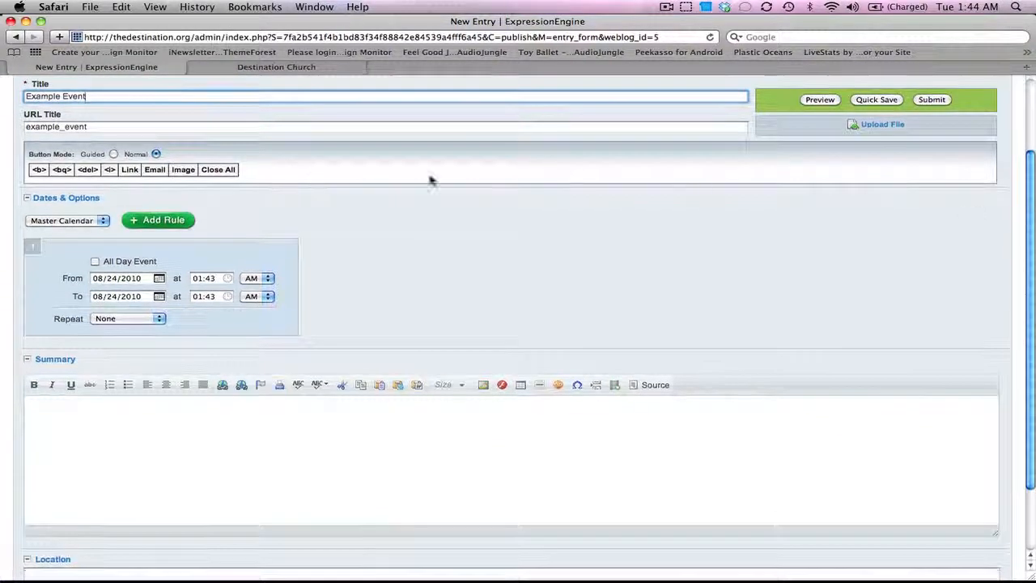
left_click(95, 223)
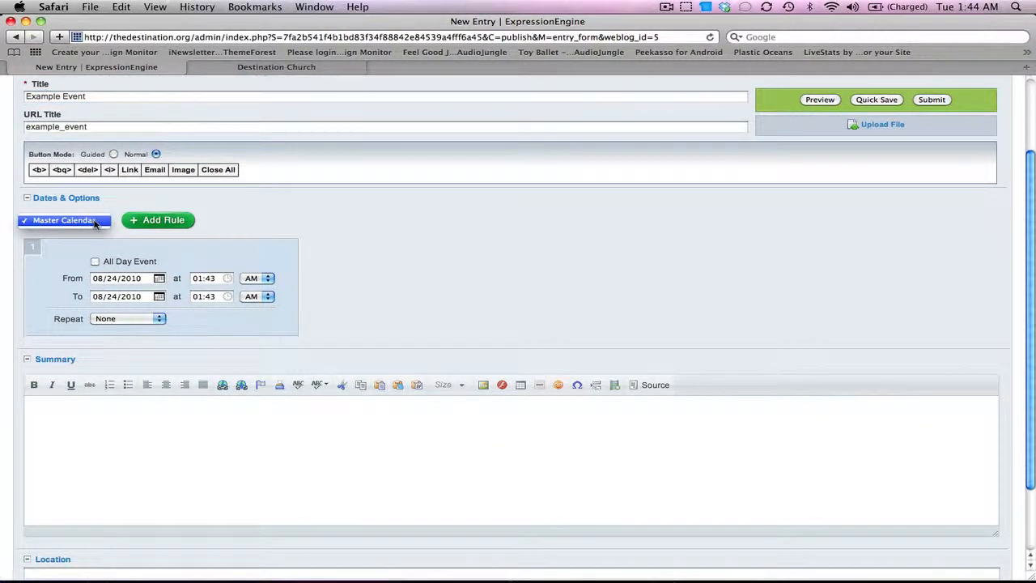
left_click(92, 224)
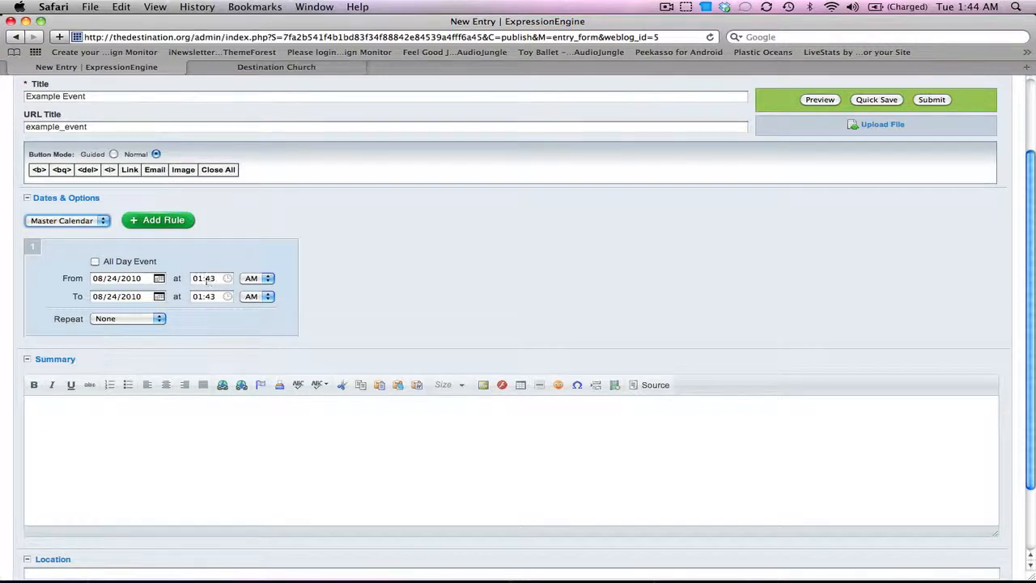
left_click(150, 277)
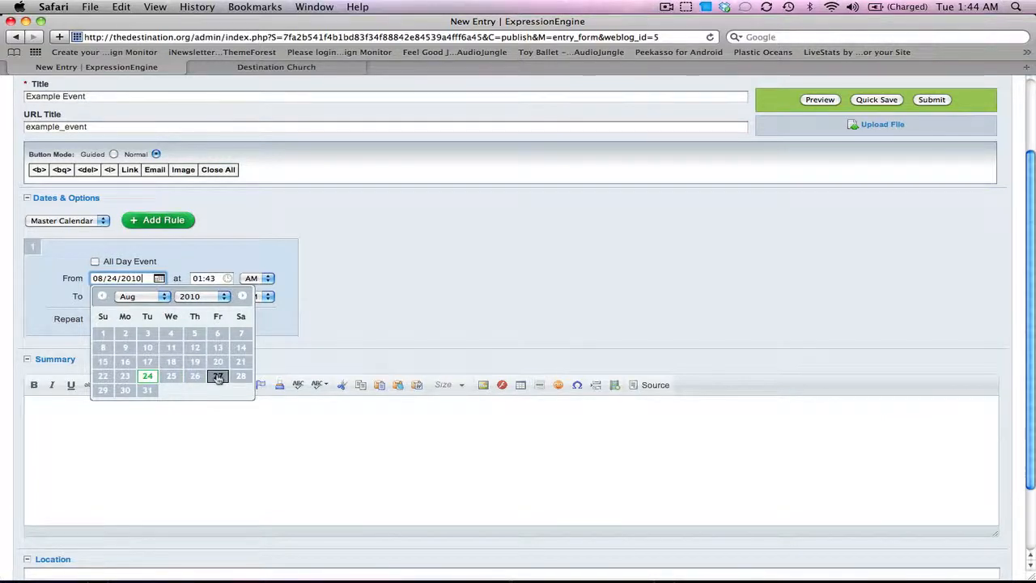
left_click(218, 377)
Set the event's time from 11:00 AM to 1:00 PM.
left_click(227, 279)
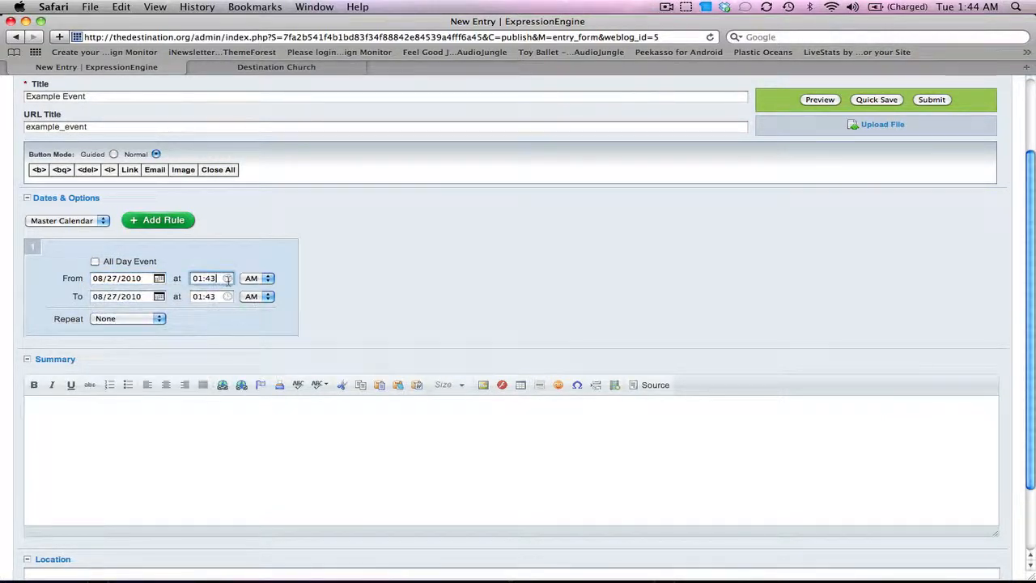
left_click_drag(220, 278, 191, 278)
type("11:00")
left_click_drag(209, 297, 183, 300)
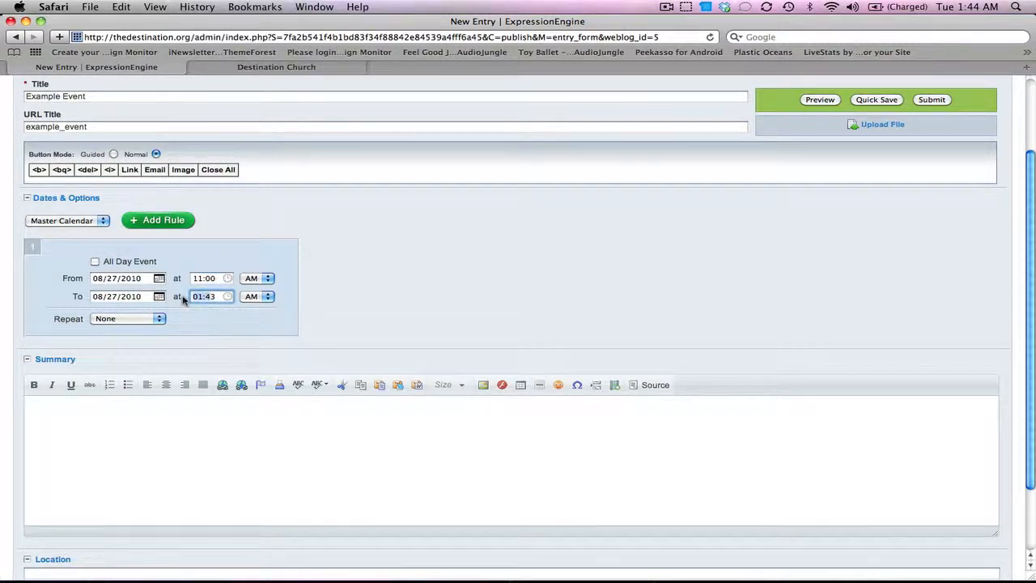
type("13")
type("00")
left_click(258, 296)
left_click(255, 306)
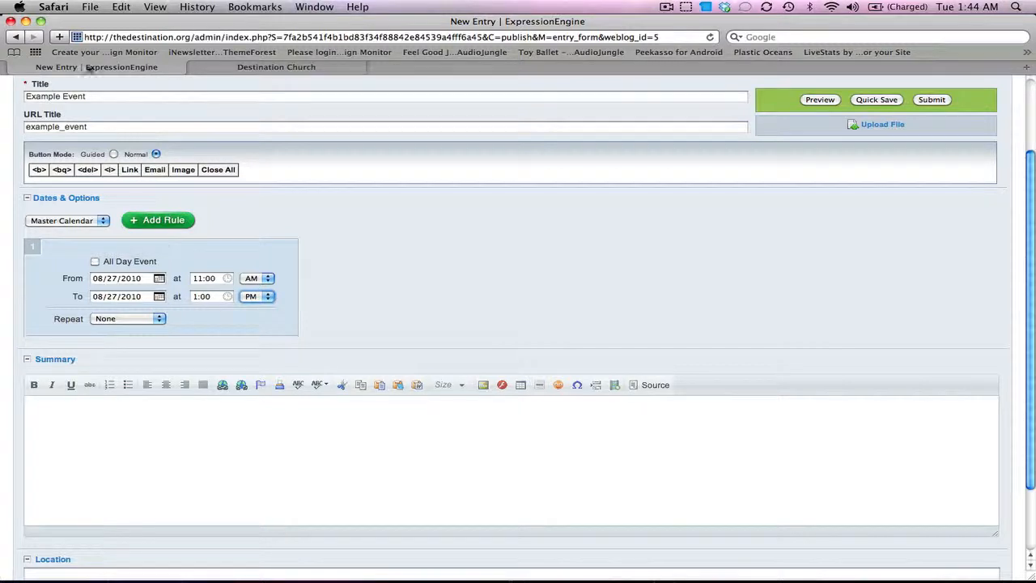
Retitle the entry Sermon Series and set its start date to 08/29/2010.
triple_click(87, 99)
type("Ser")
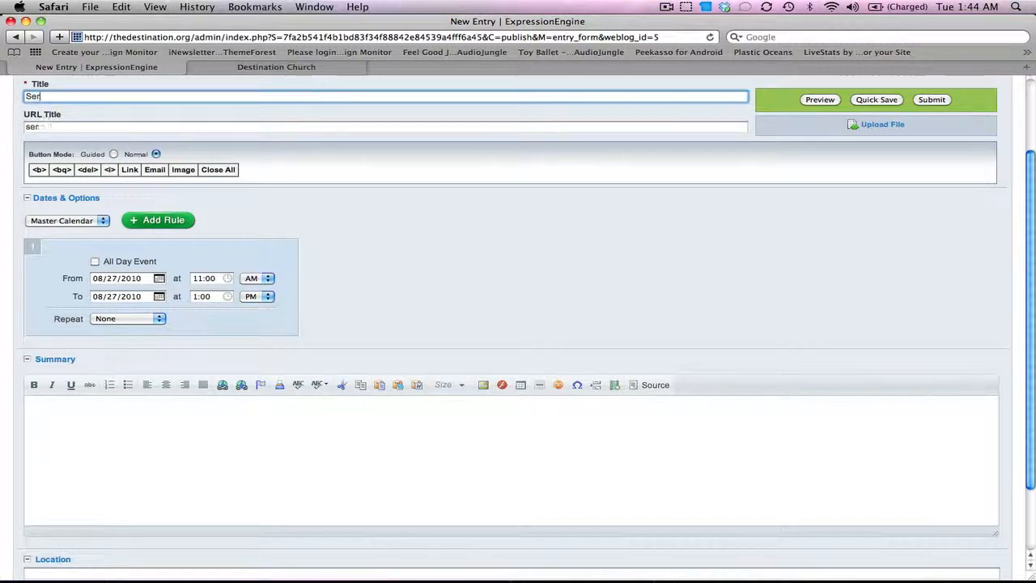
type("mon Series")
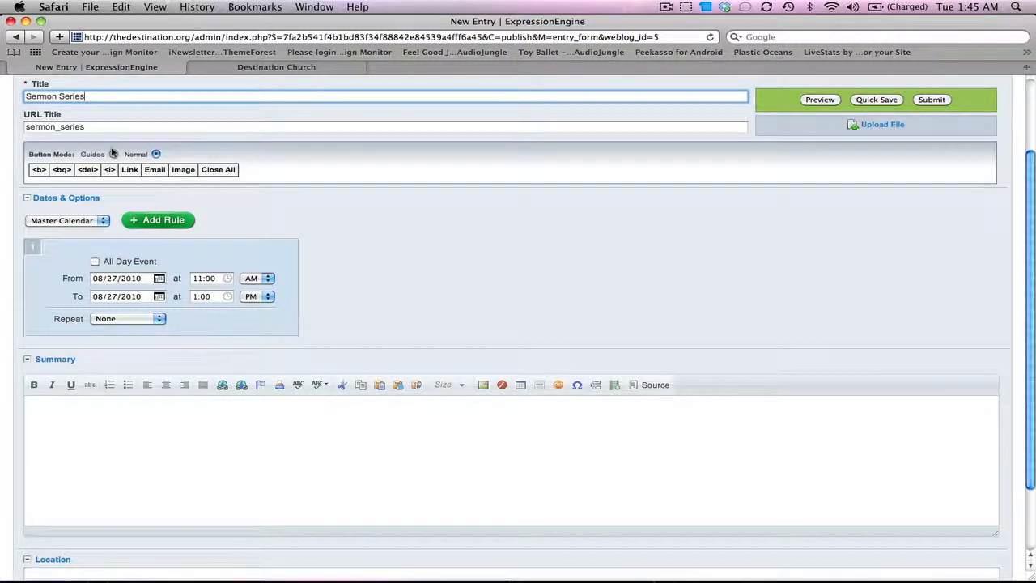
left_click(136, 280)
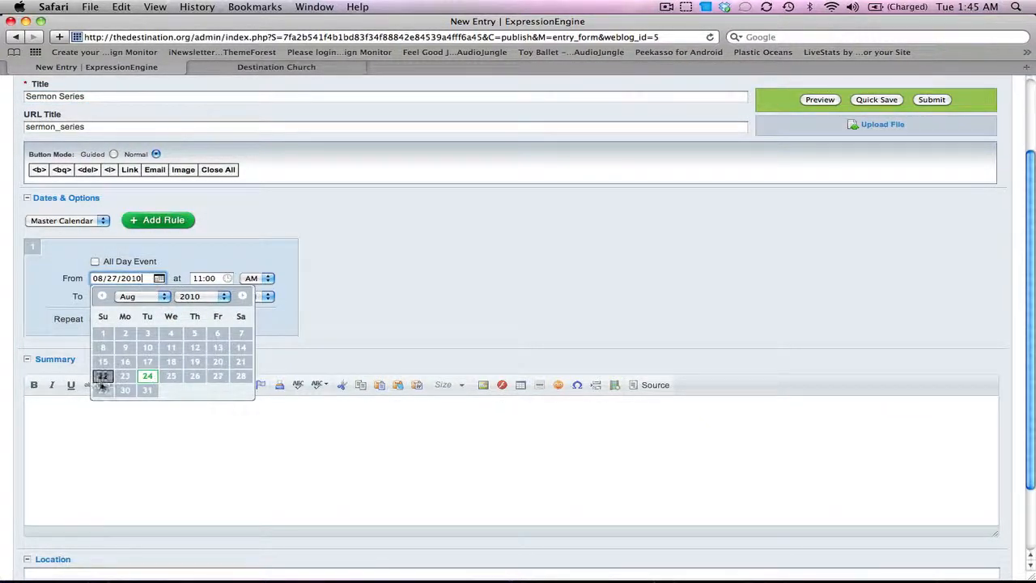
left_click(103, 390)
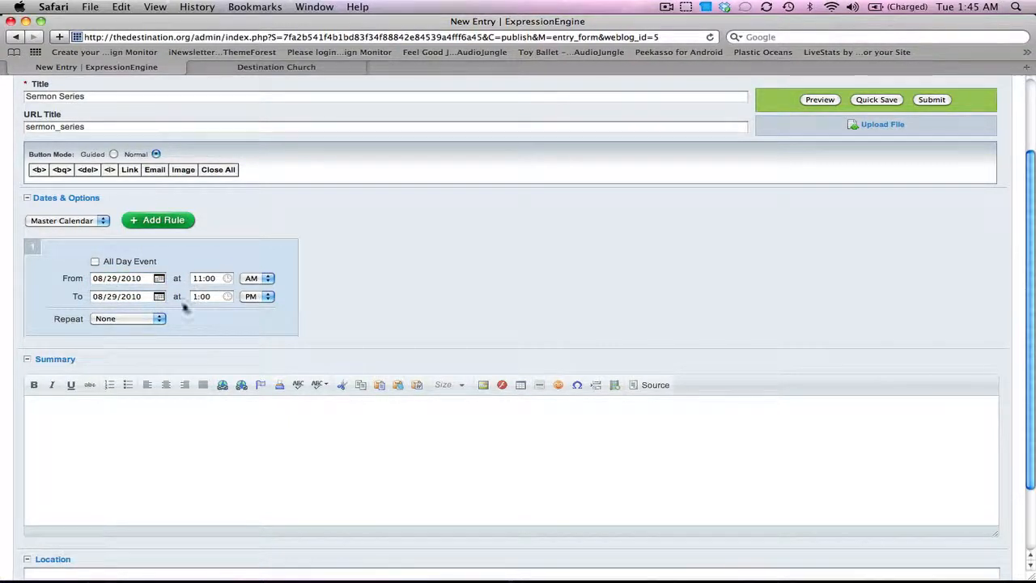
Repeat the event weekly on Sunday and end the repetition after 4 times.
left_click(150, 318)
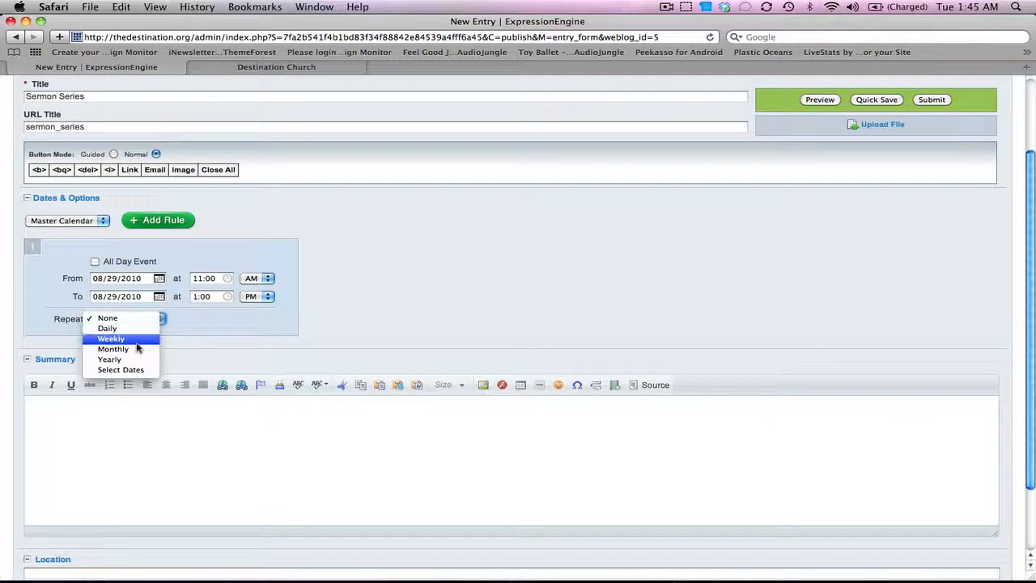
left_click(141, 339)
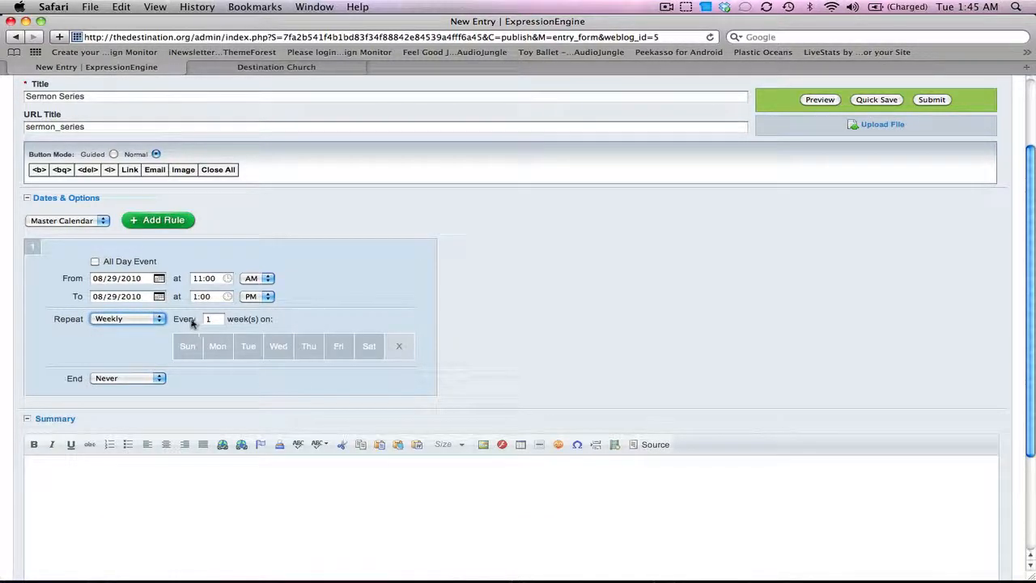
left_click(186, 347)
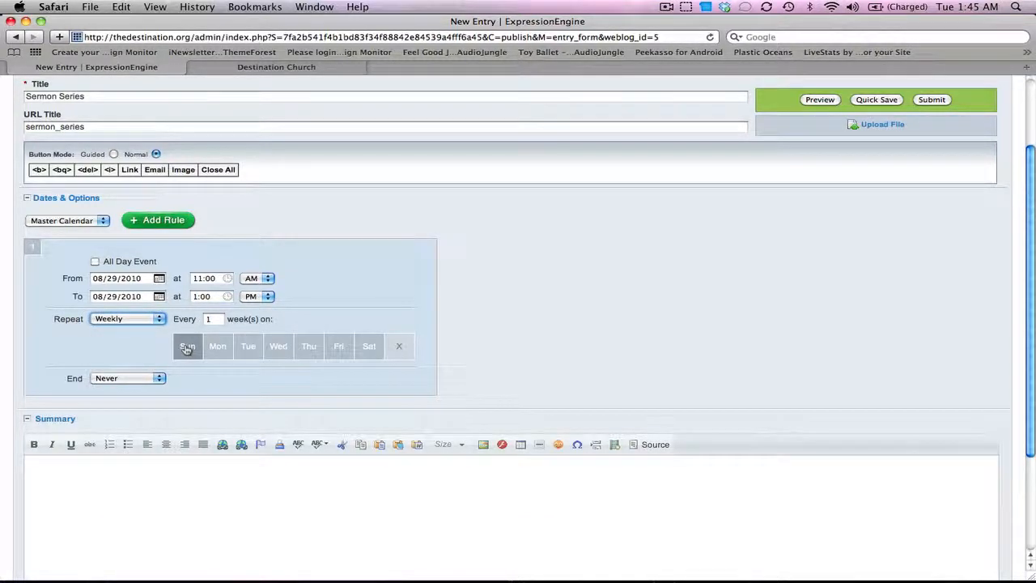
left_click(157, 378)
left_click(140, 398)
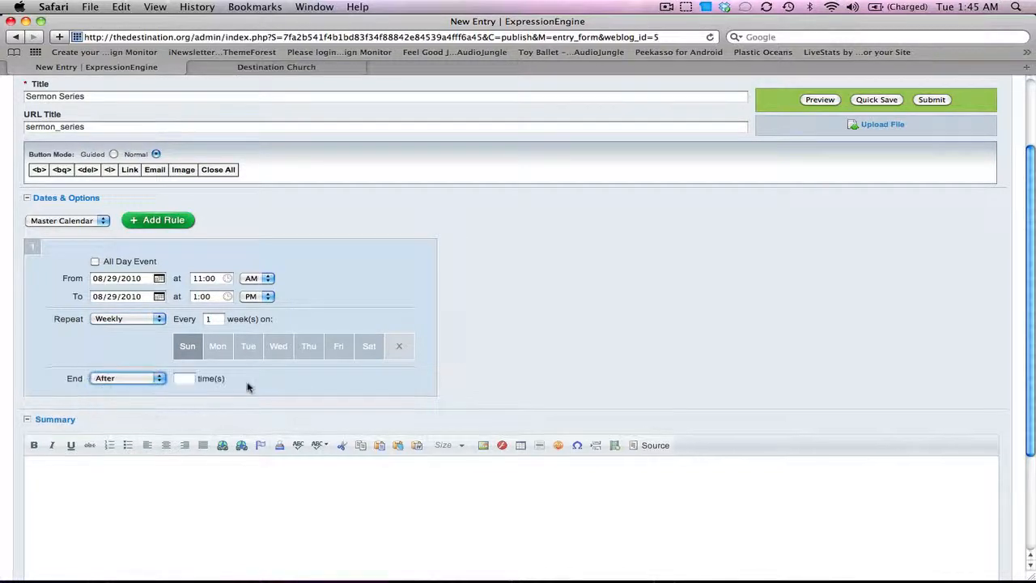
left_click(186, 379)
type("4")
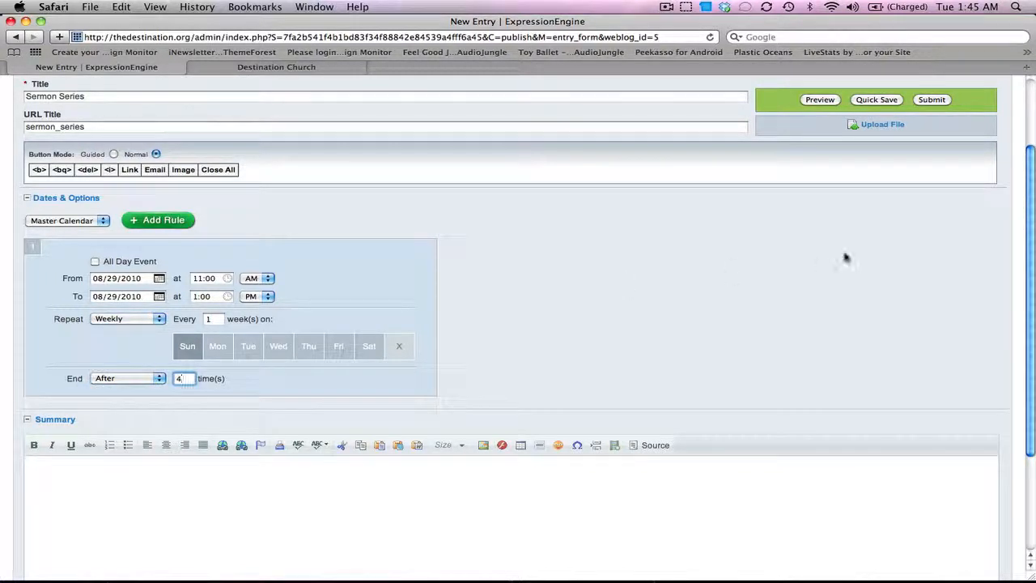
Go to the entry's Summary field and examine where event summaries appear in the church website's upcoming events list.
left_click_drag(1031, 244, 982, 393)
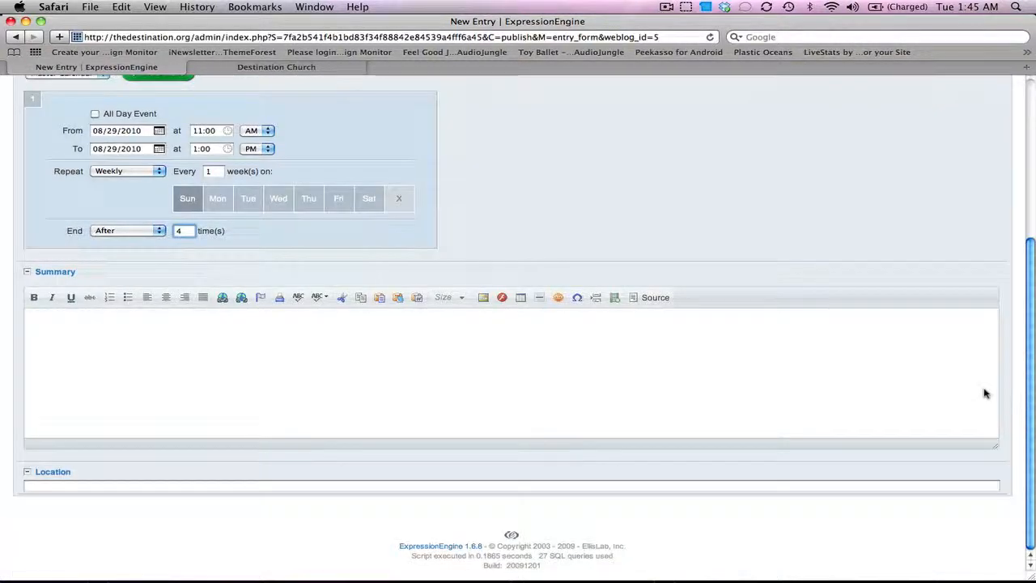
left_click(417, 334)
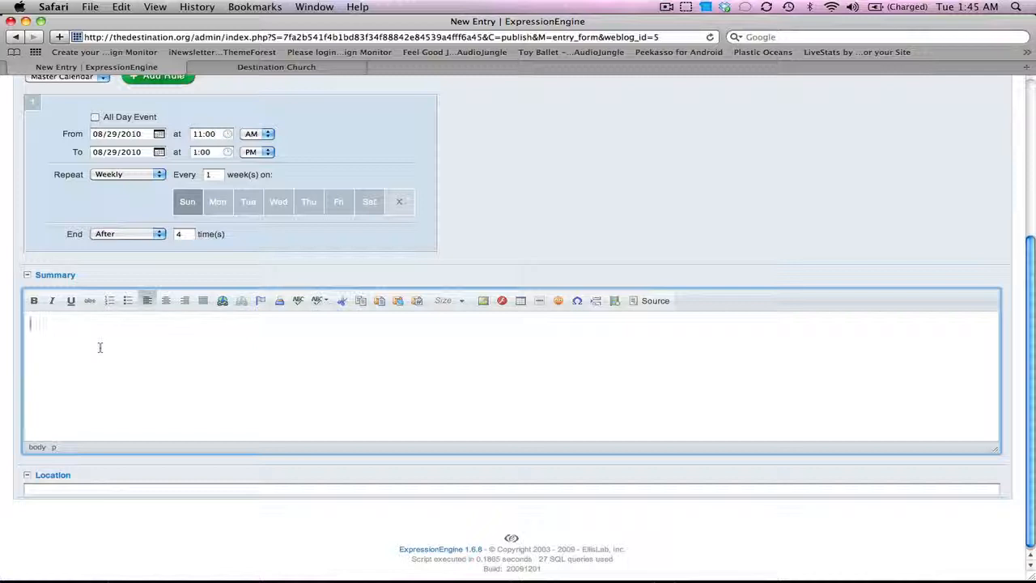
left_click(267, 67)
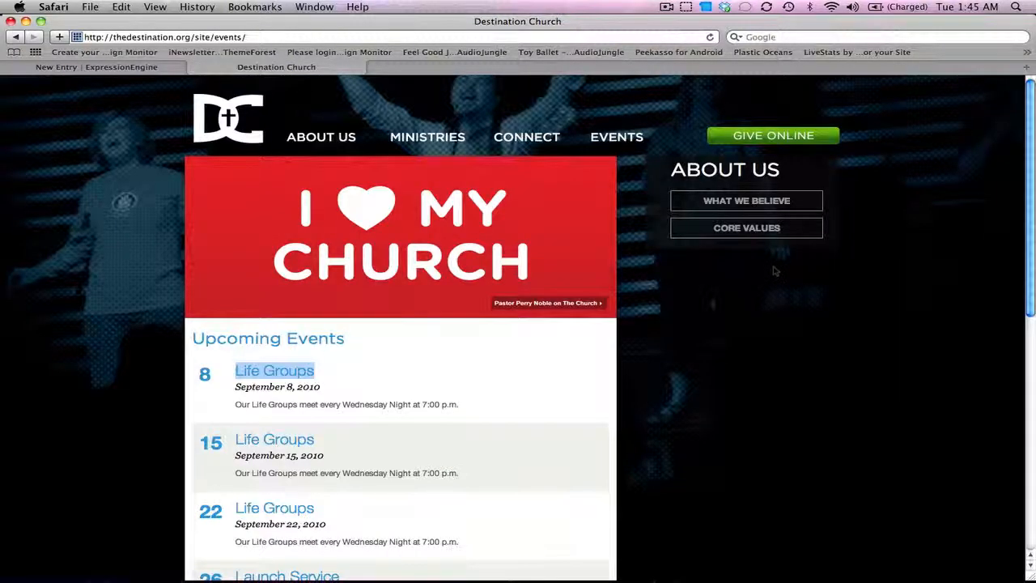
left_click_drag(1029, 203, 1024, 295)
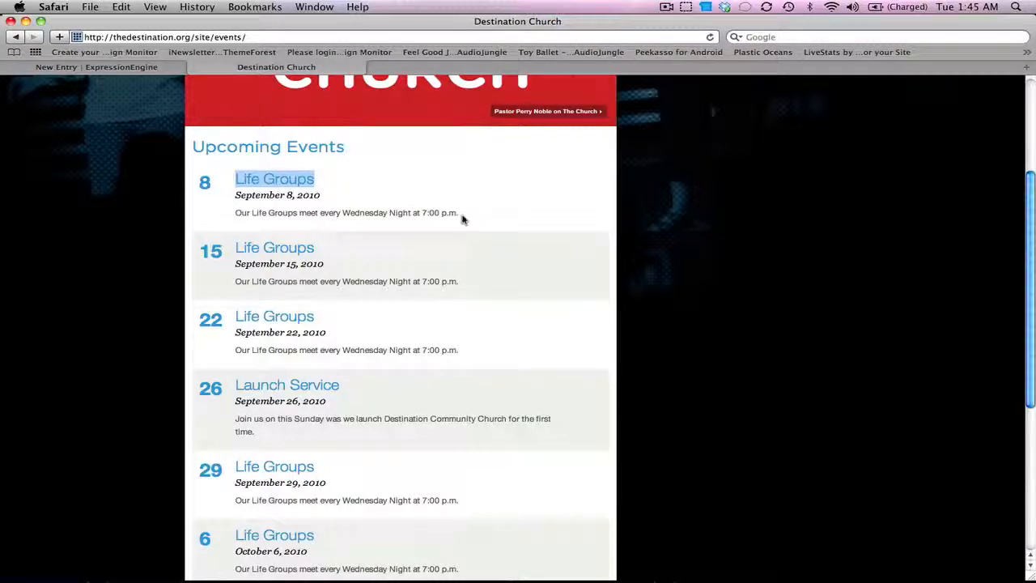
left_click_drag(461, 215, 230, 216)
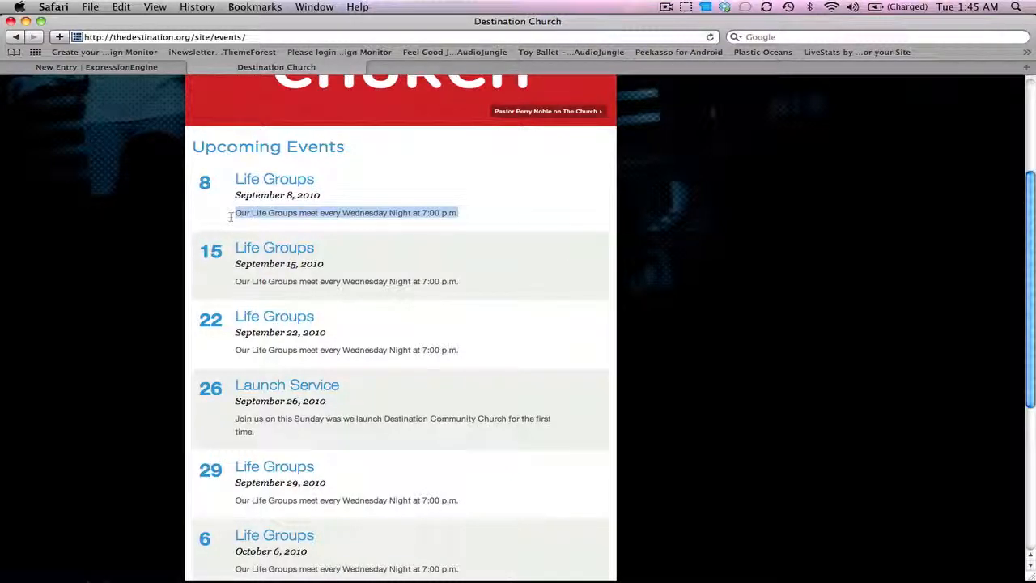
Open the 8 September Life Groups event page on the church website and examine its address.
left_click(259, 184)
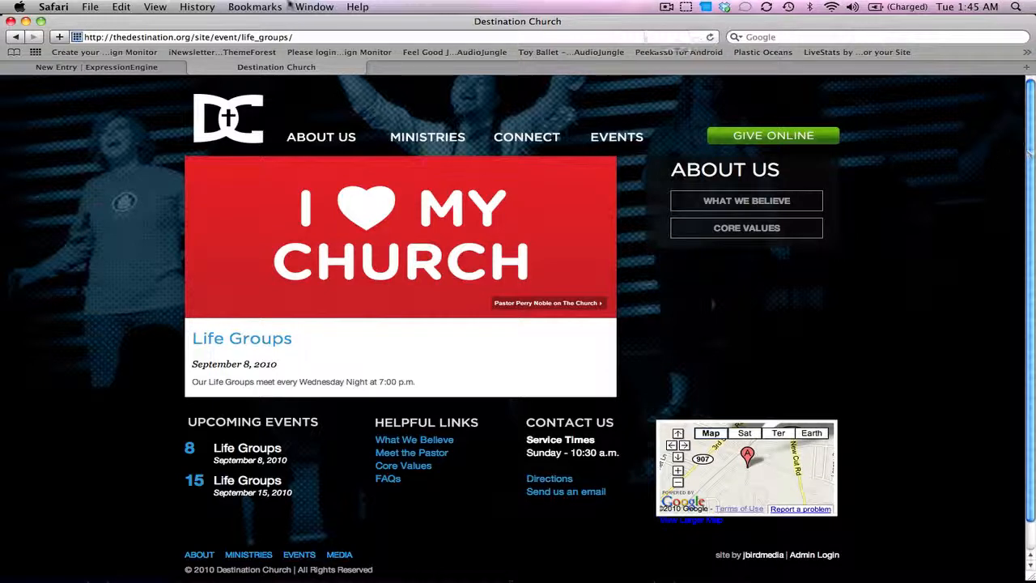
left_click_drag(293, 35, 215, 38)
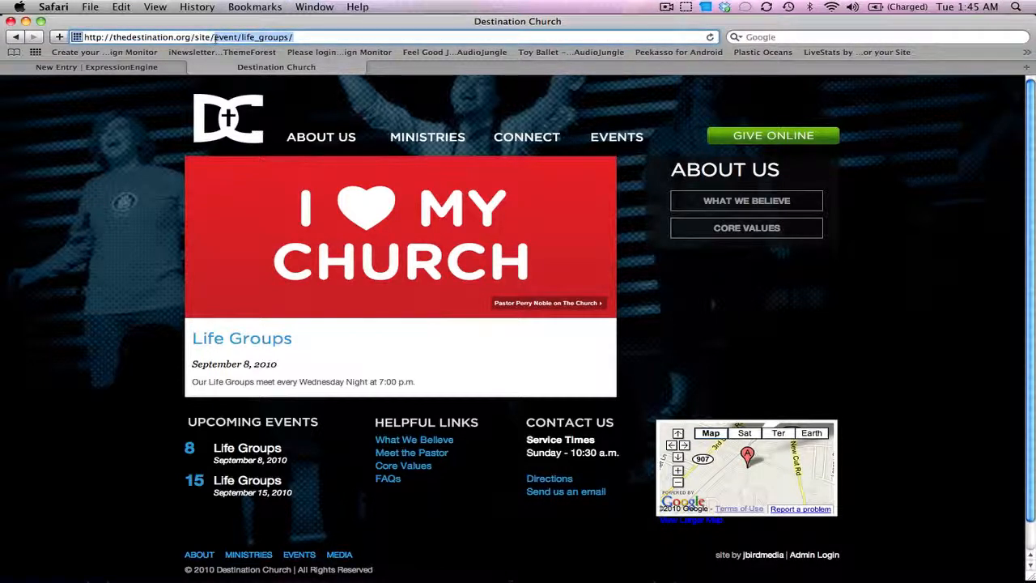
left_click(215, 38)
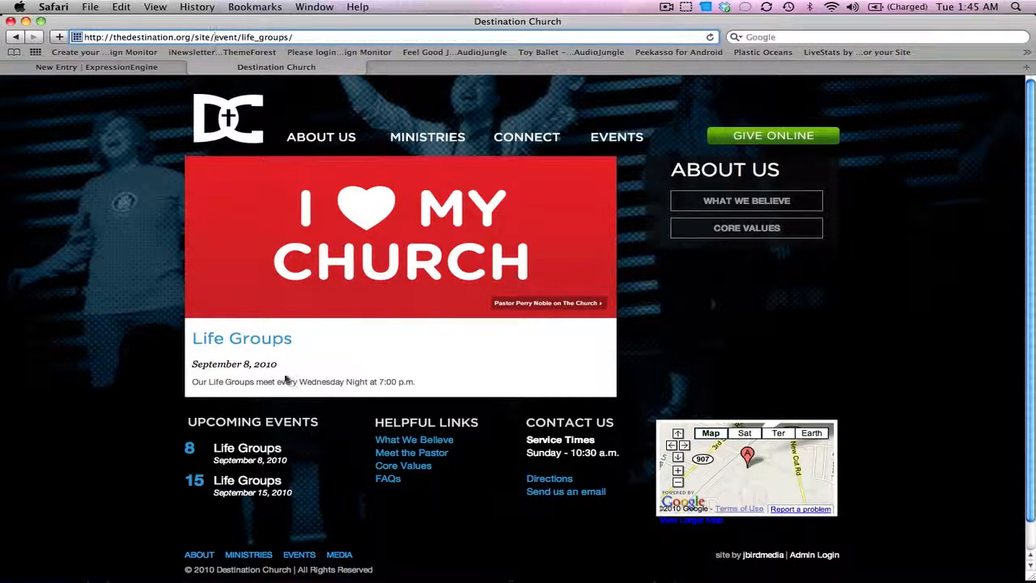
Compare the title, date and summary on the Life Groups event page with the fields of the new Sermon Series entry.
left_click_drag(430, 388, 194, 343)
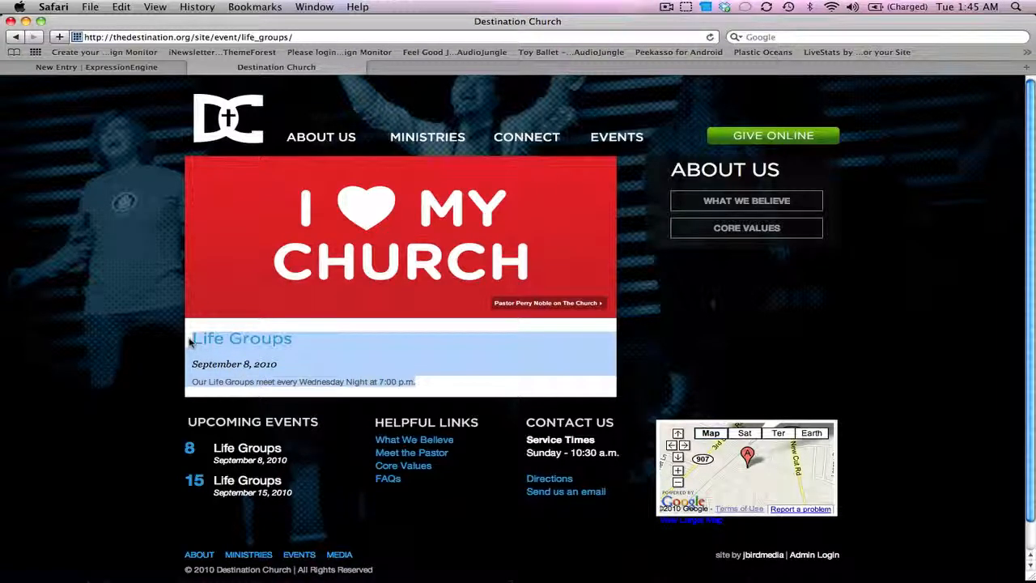
left_click(121, 68)
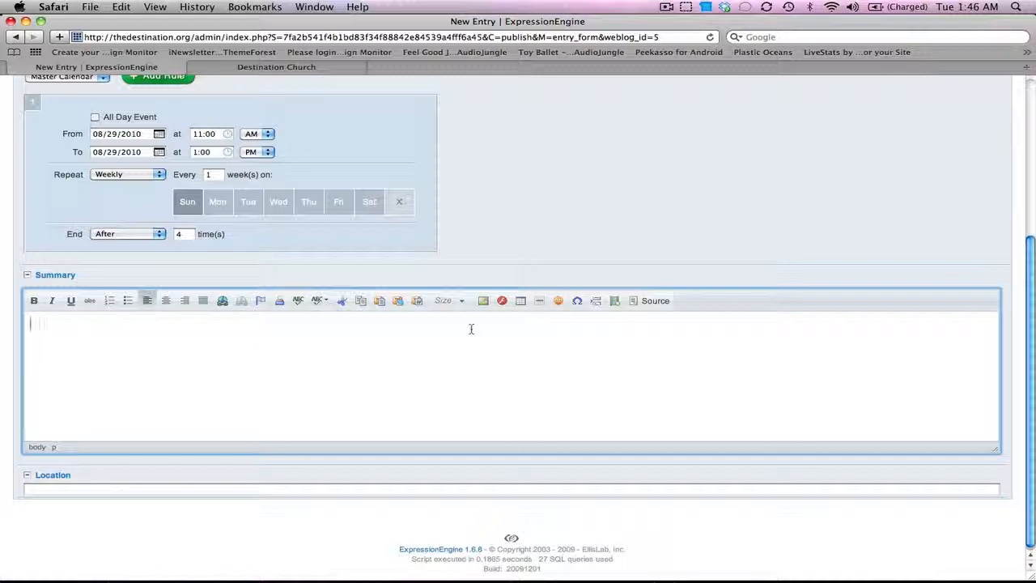
left_click_drag(1029, 279, 1027, 158)
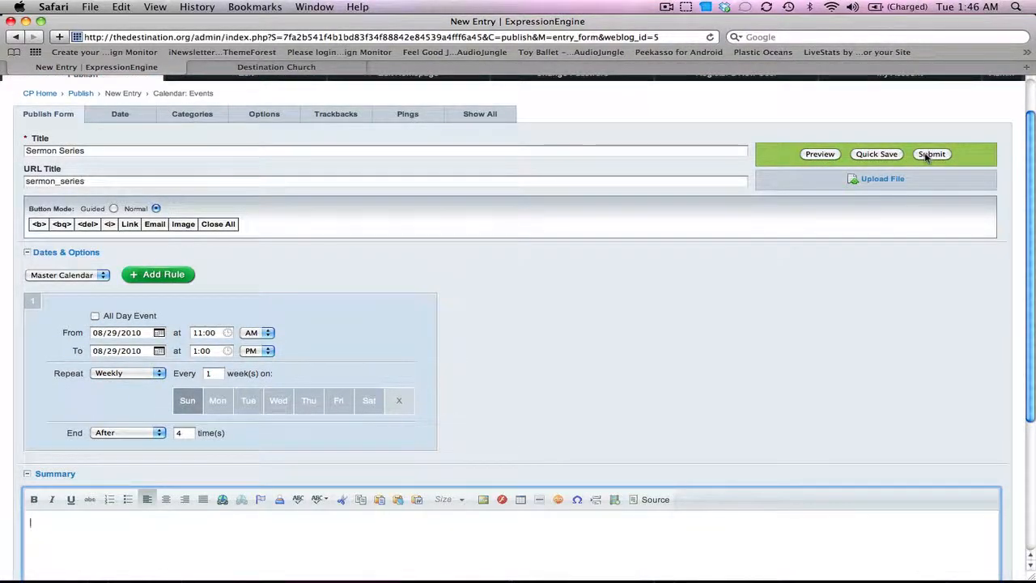
left_click(276, 66)
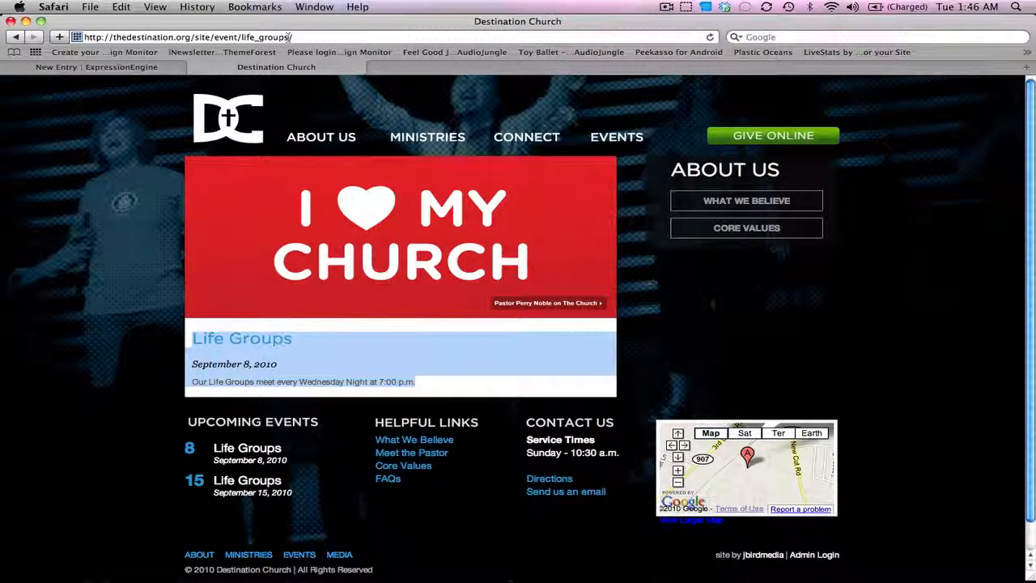
Enter the summary "A new sermon series starting next Sunday." in the Sermon Series entry and submit it.
left_click(176, 68)
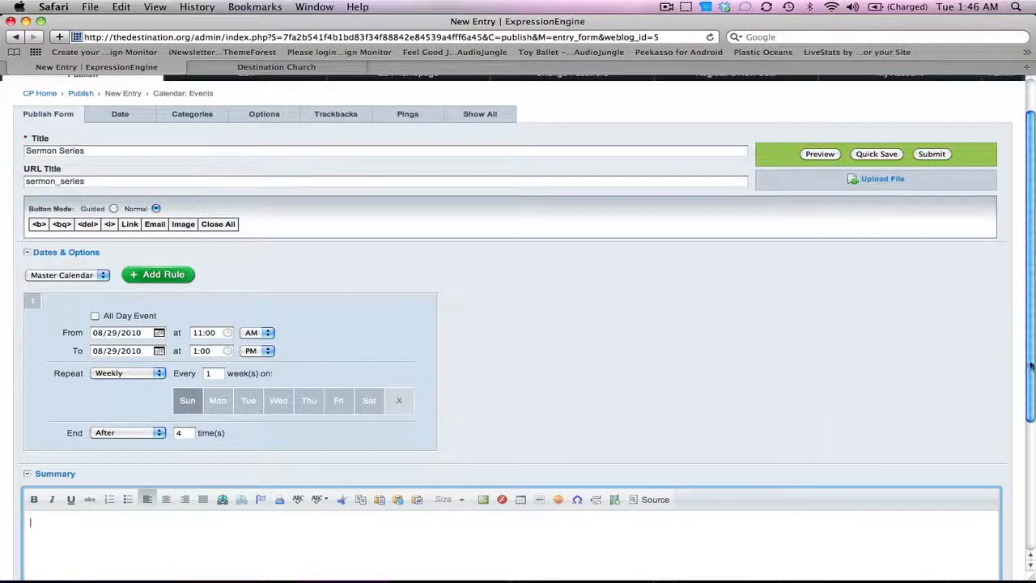
scroll(1029, 369, "down", 5)
left_click(358, 408)
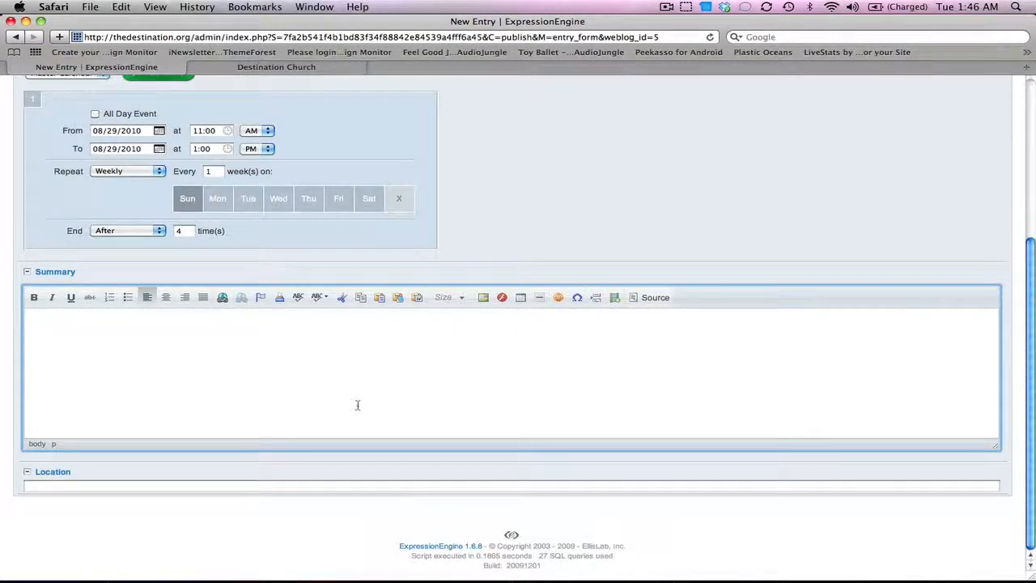
type("A new sermon series starting next Sunday.")
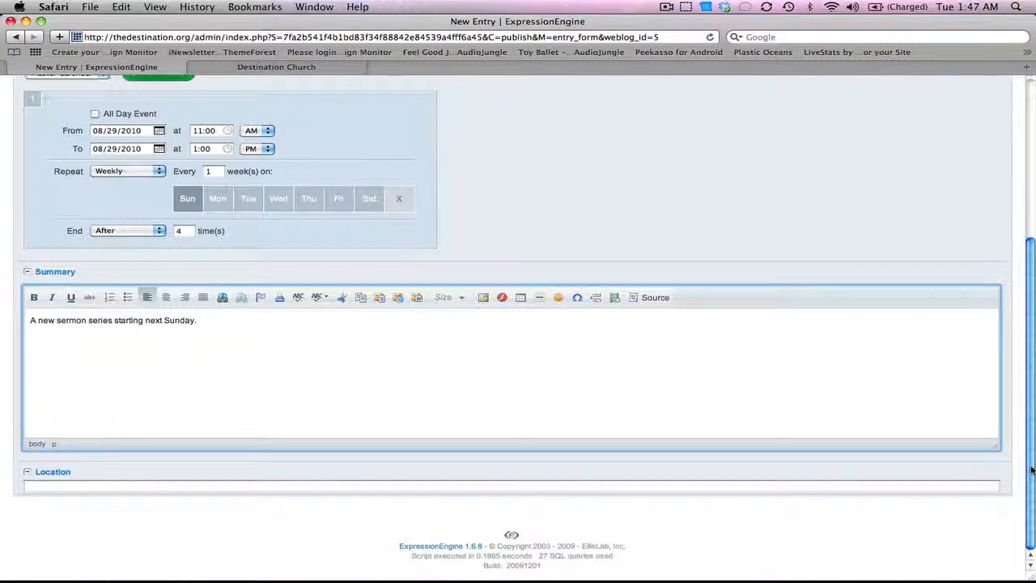
left_click_drag(1032, 470, 1030, 234)
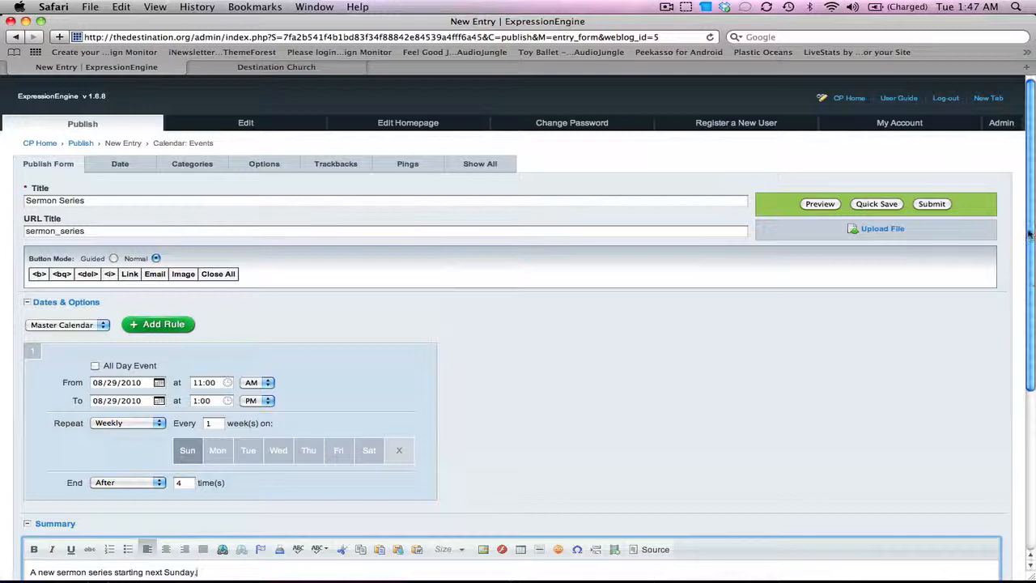
left_click(931, 203)
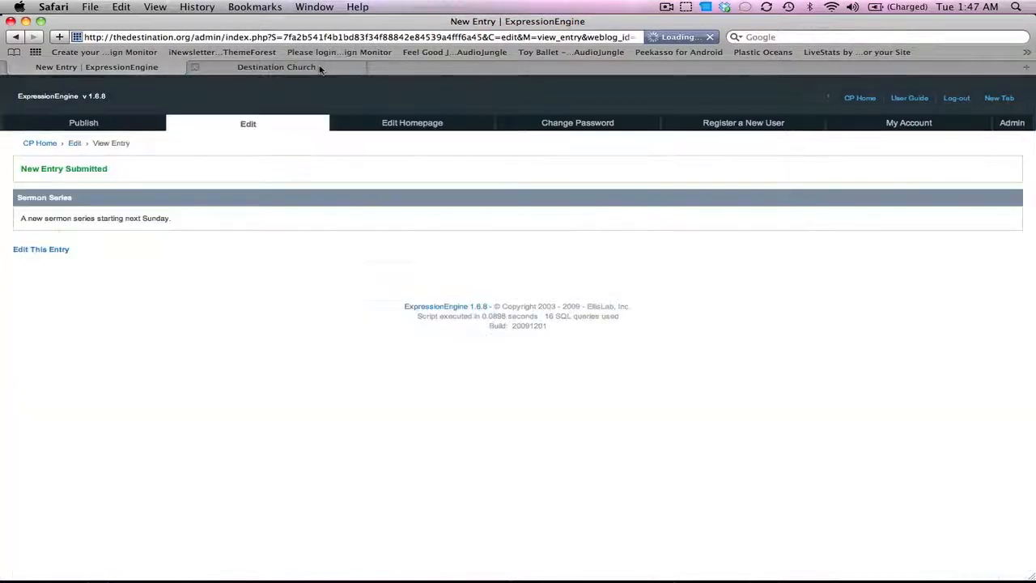
Open the August 29 Sermon Series event from the church website's Events page and examine its date and summary text.
left_click(322, 68)
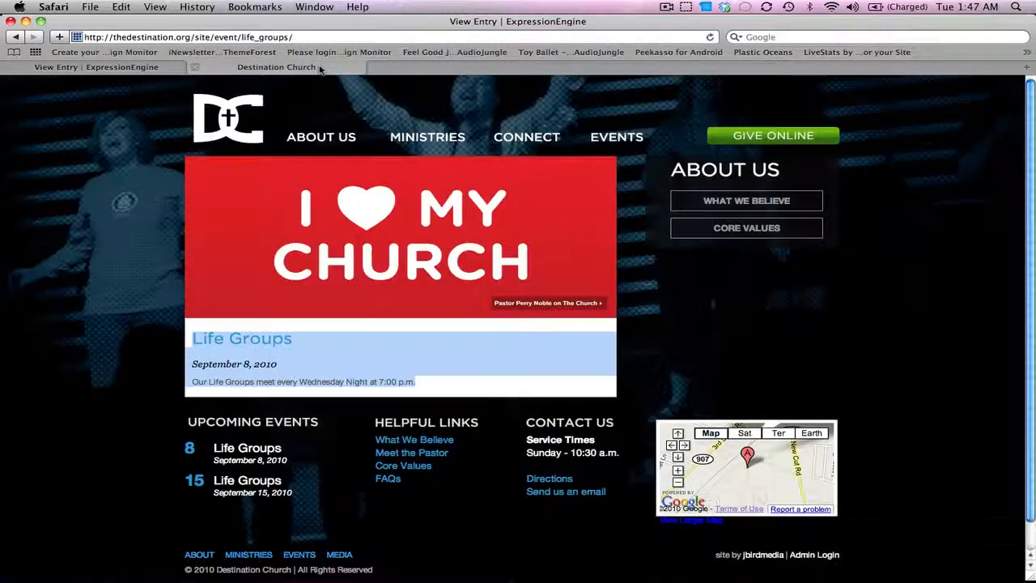
left_click(627, 141)
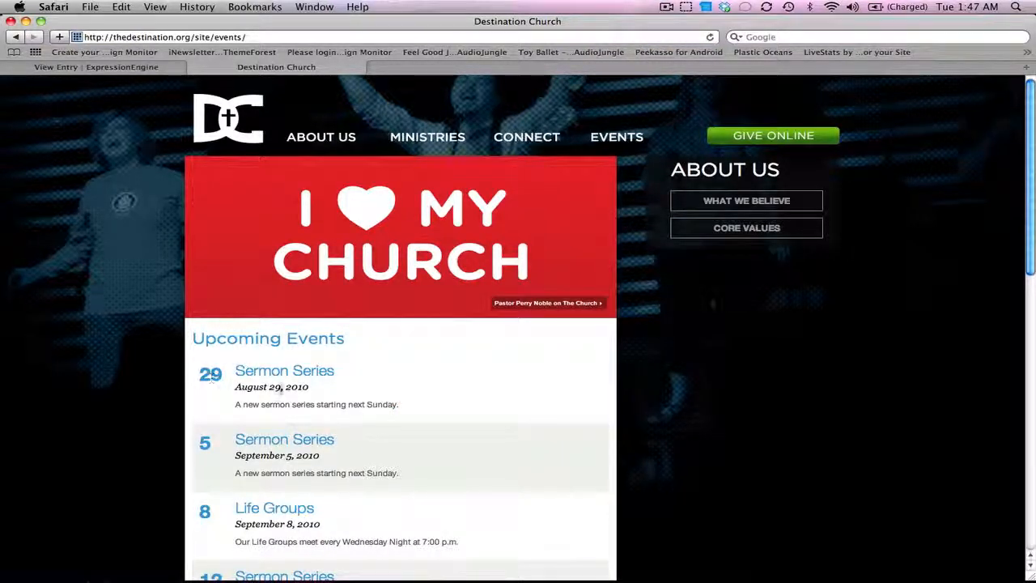
left_click_drag(310, 388, 250, 387)
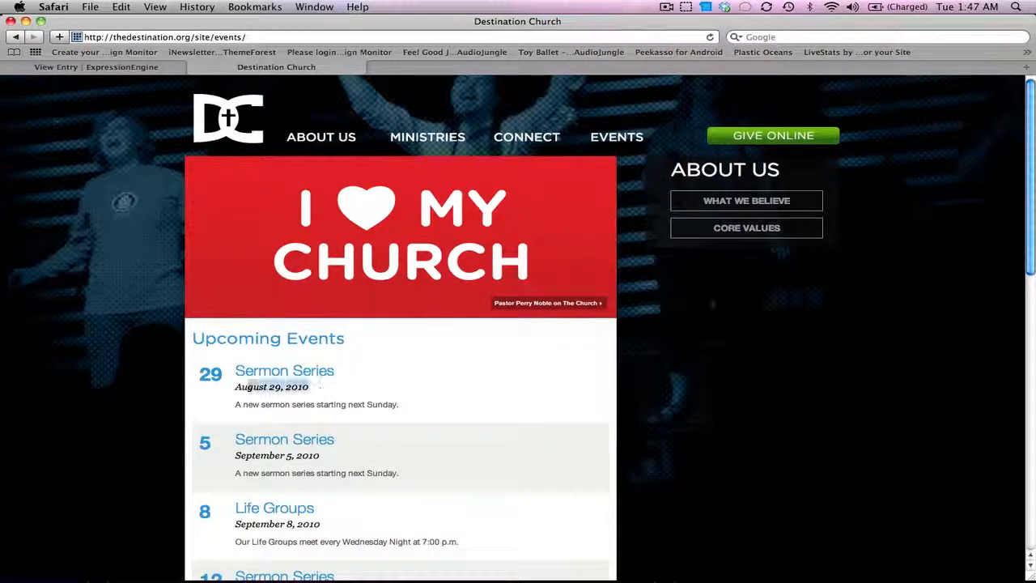
left_click(299, 371)
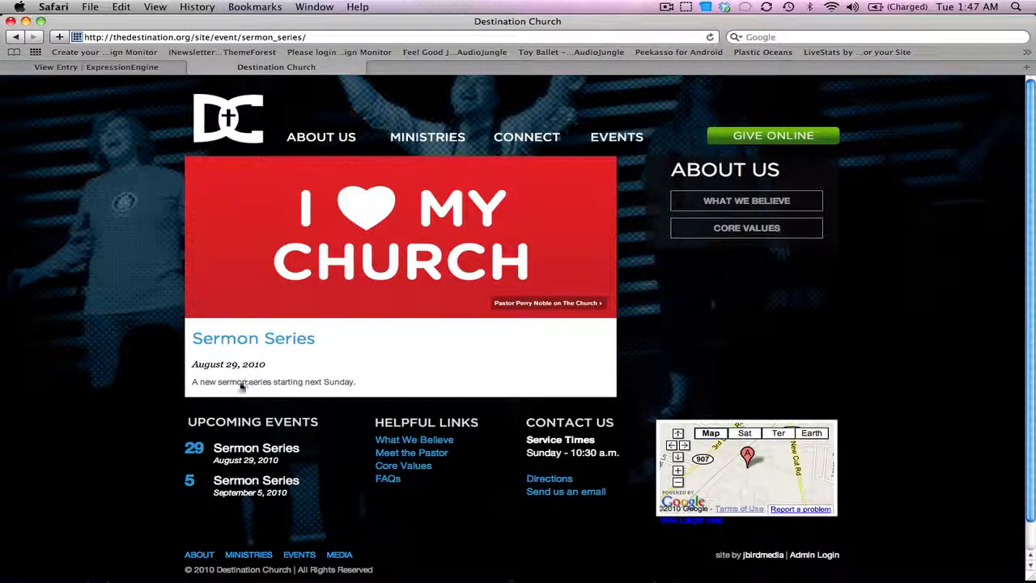
left_click_drag(194, 381, 428, 380)
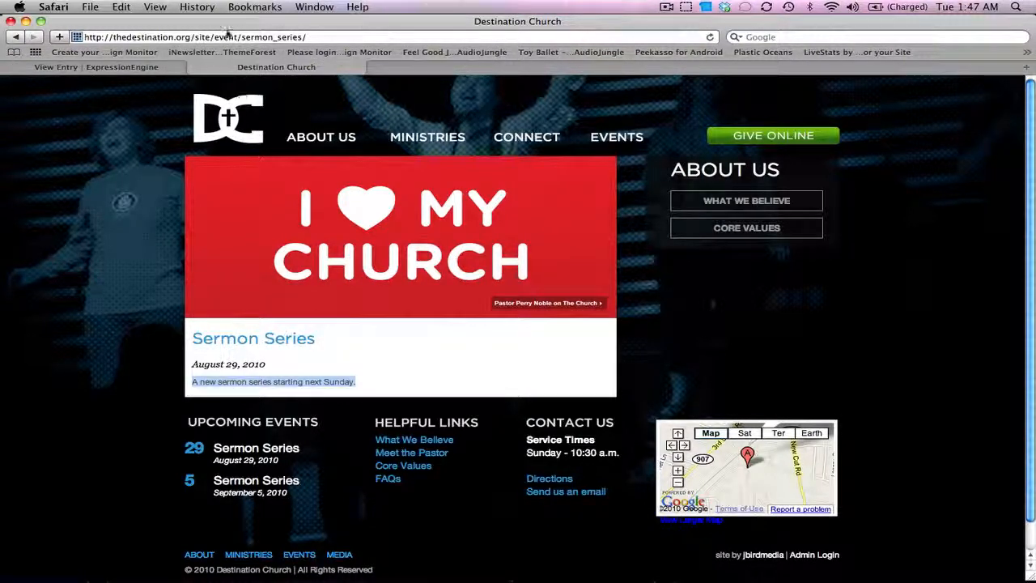
Shorten the event page's address to thedestination.org/site/ and load the church website's home page.
left_click_drag(214, 37, 370, 46)
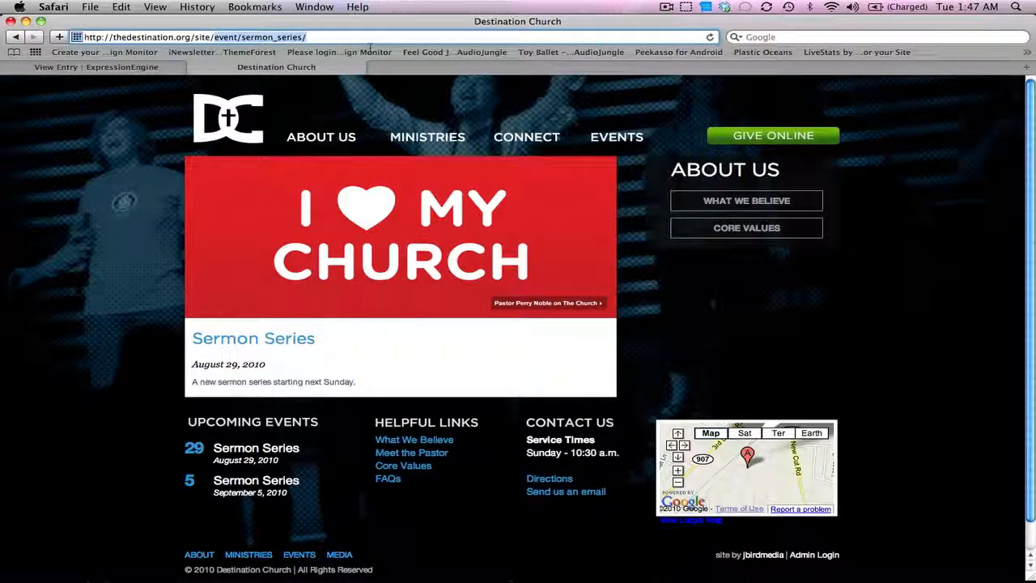
key("BackSpace")
key("Return")
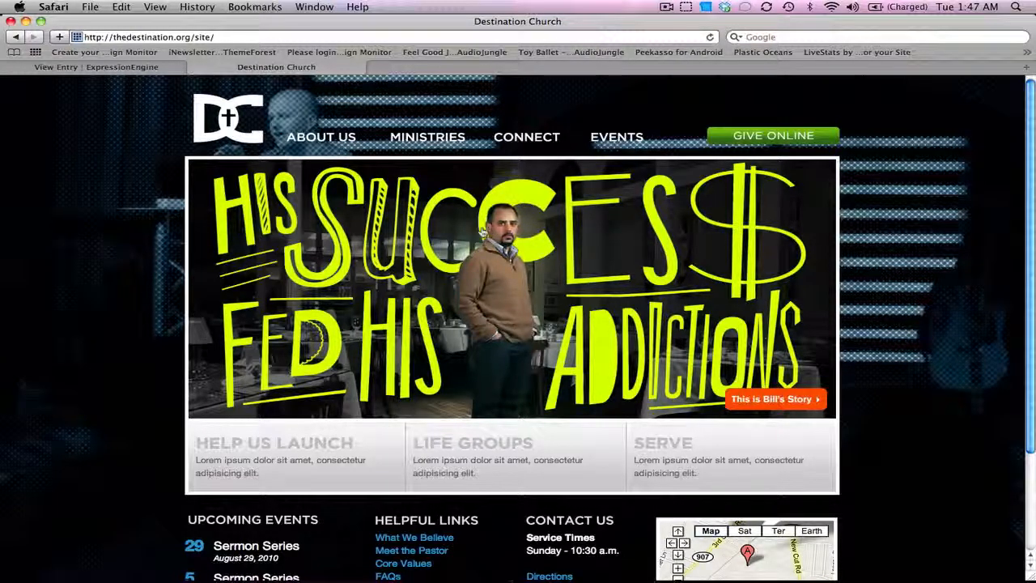
Open the August 29 Sermon Series event again through the Events page and examine the event/sermon_series/ part of its address.
left_click(612, 140)
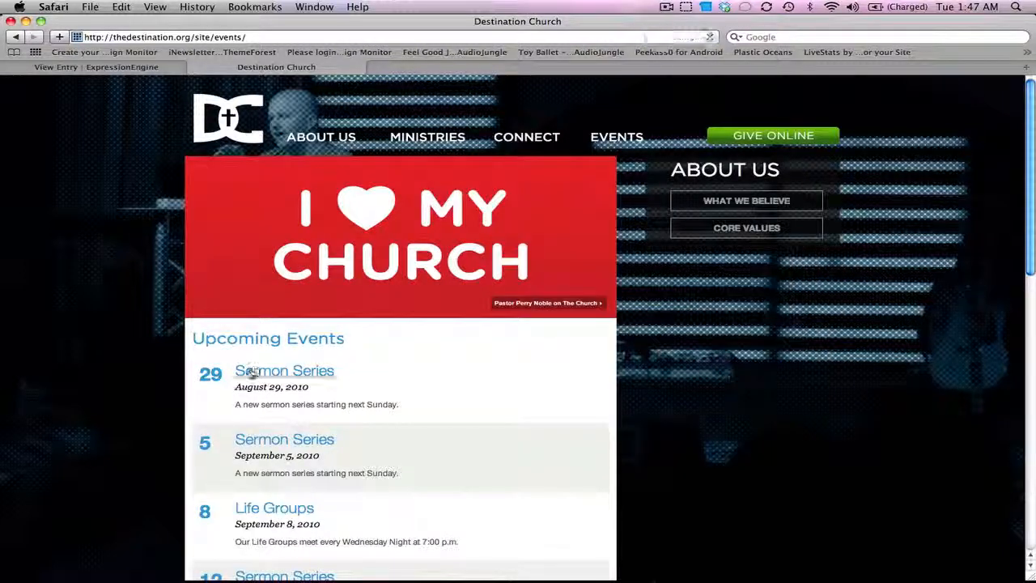
left_click(252, 370)
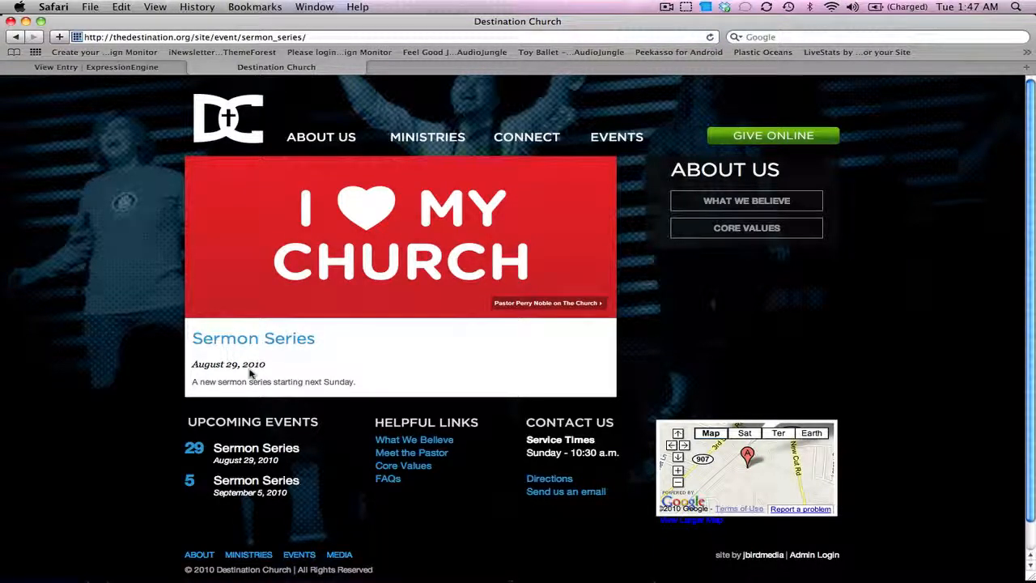
left_click_drag(315, 37, 211, 38)
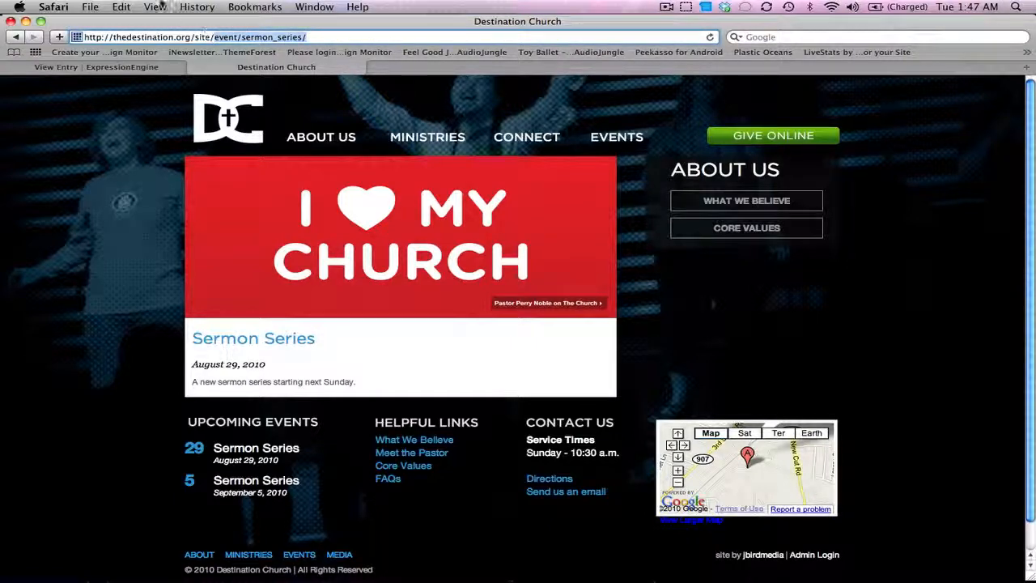
Switch to ExpressionEngine, open the submitted Sermon Series entry for editing and review its title, date and summary fields.
left_click(157, 68)
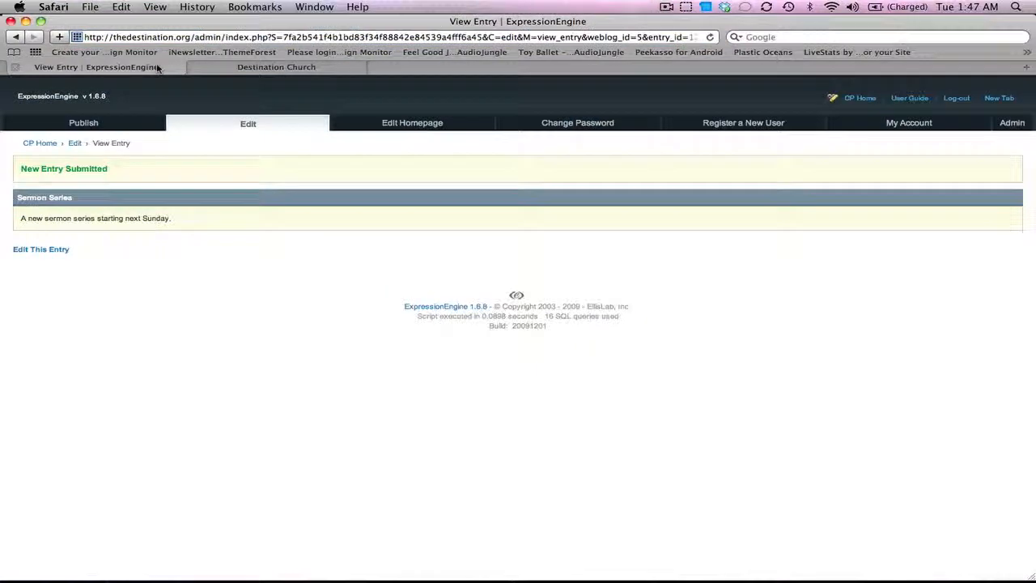
left_click(247, 123)
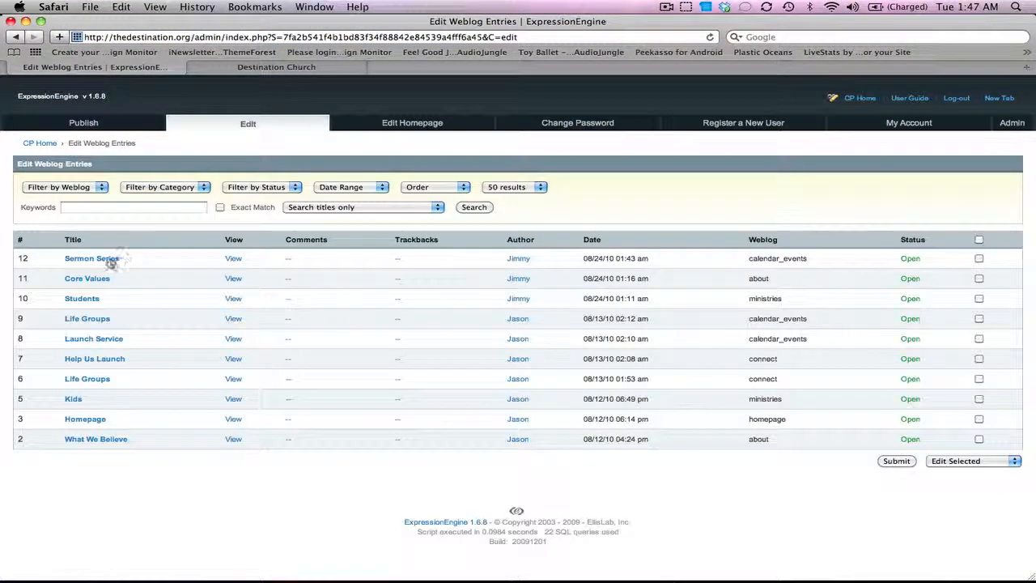
left_click(111, 259)
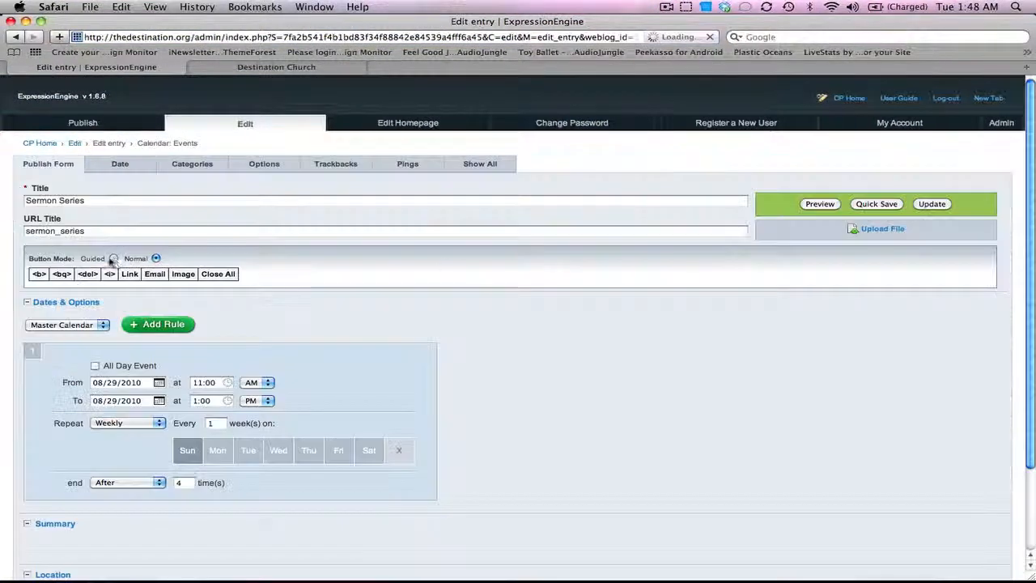
left_click_drag(1030, 231, 1028, 257)
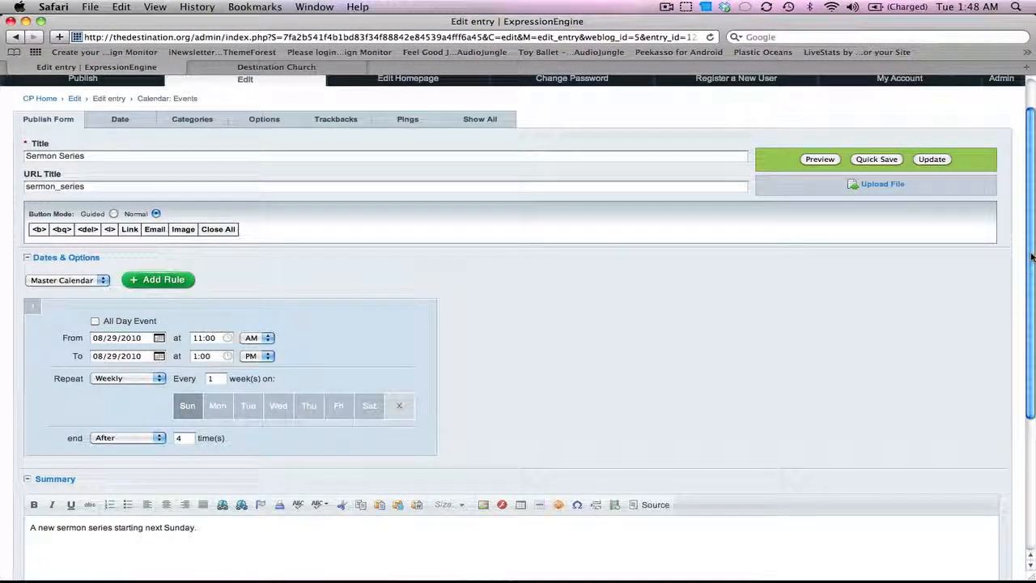
left_click_drag(1030, 256, 1031, 221)
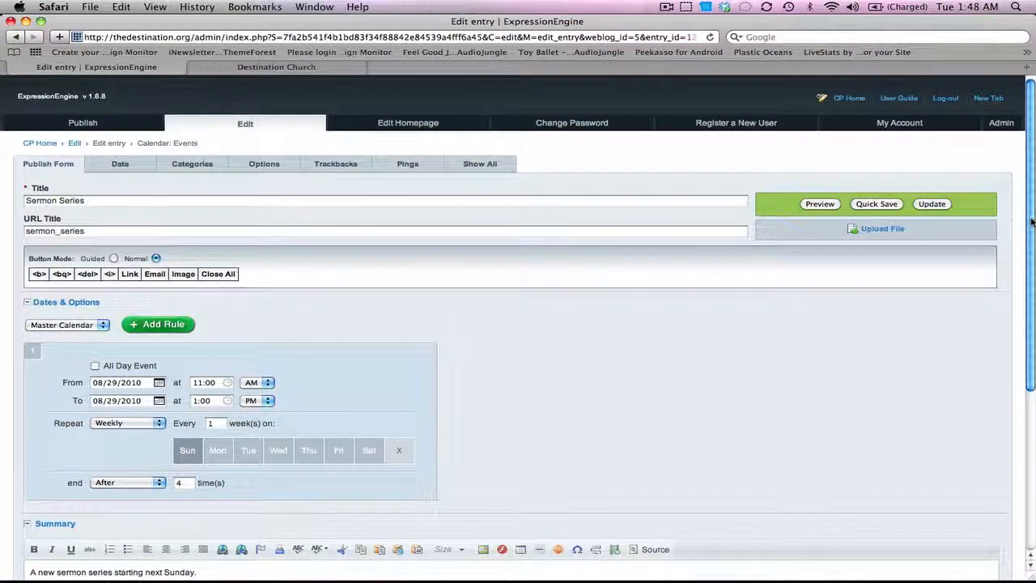